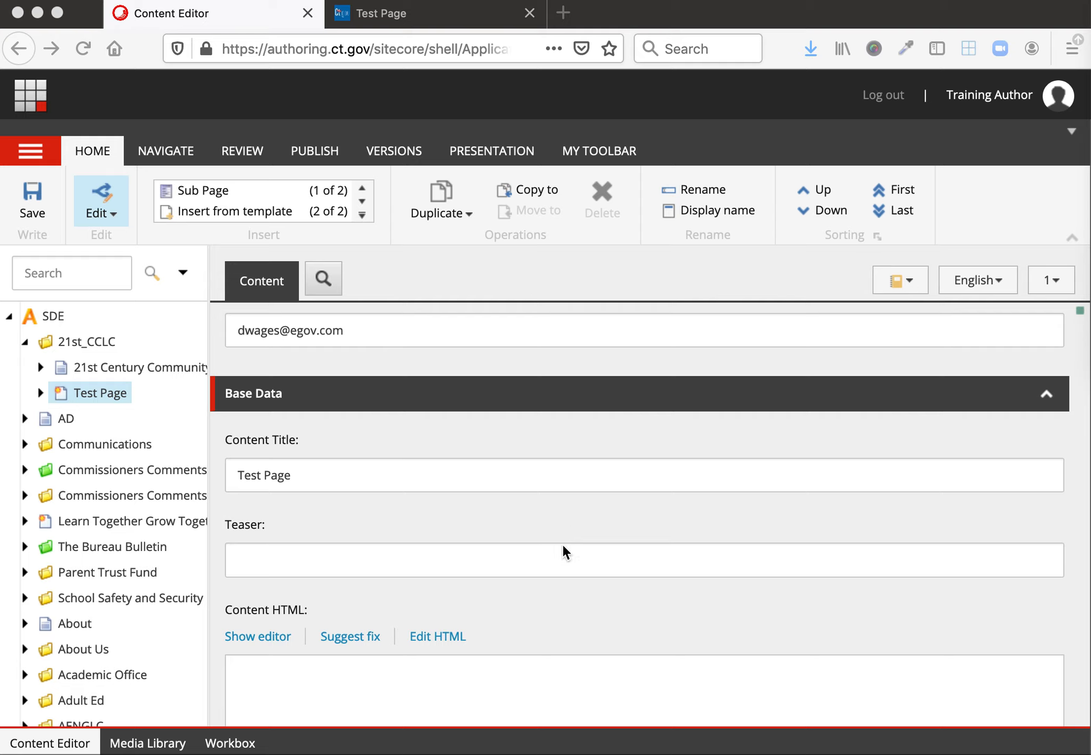
- Open Test Page in the Experience Editor and look over its authoring links and empty content area
{"action": "left_click", "coordinate": [314, 152]}
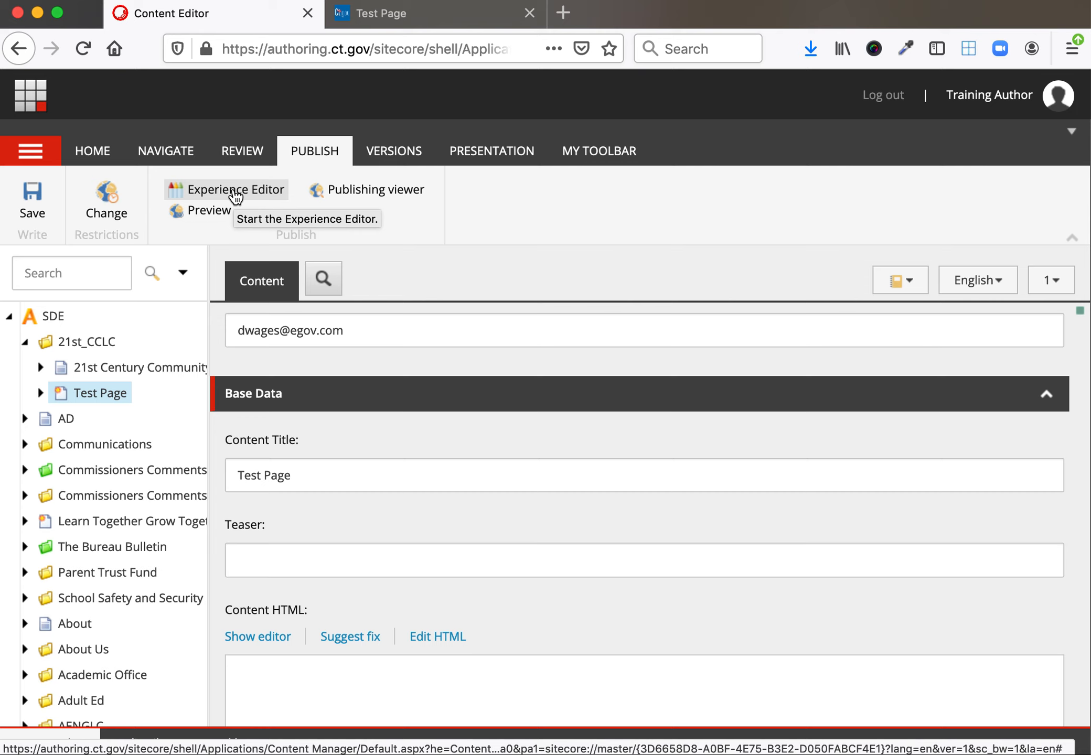
{"action": "left_click", "coordinate": [449, 19]}
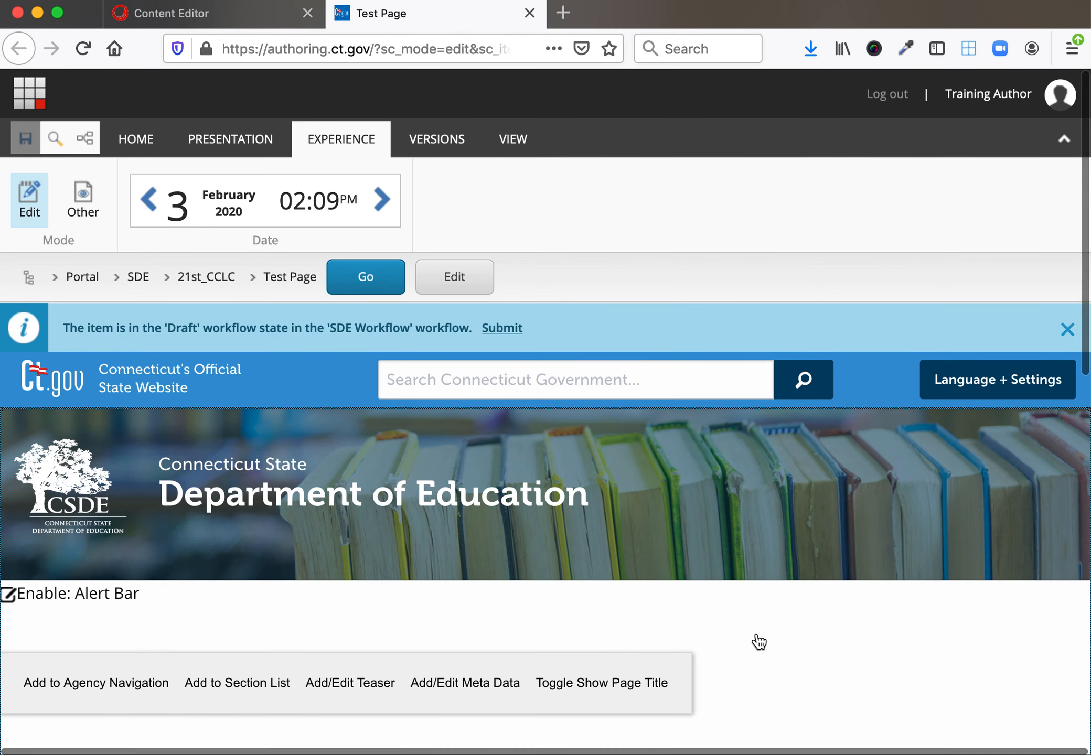
{"action": "scroll", "coordinate": [760, 645], "scroll_direction": "down", "scroll_amount": 4}
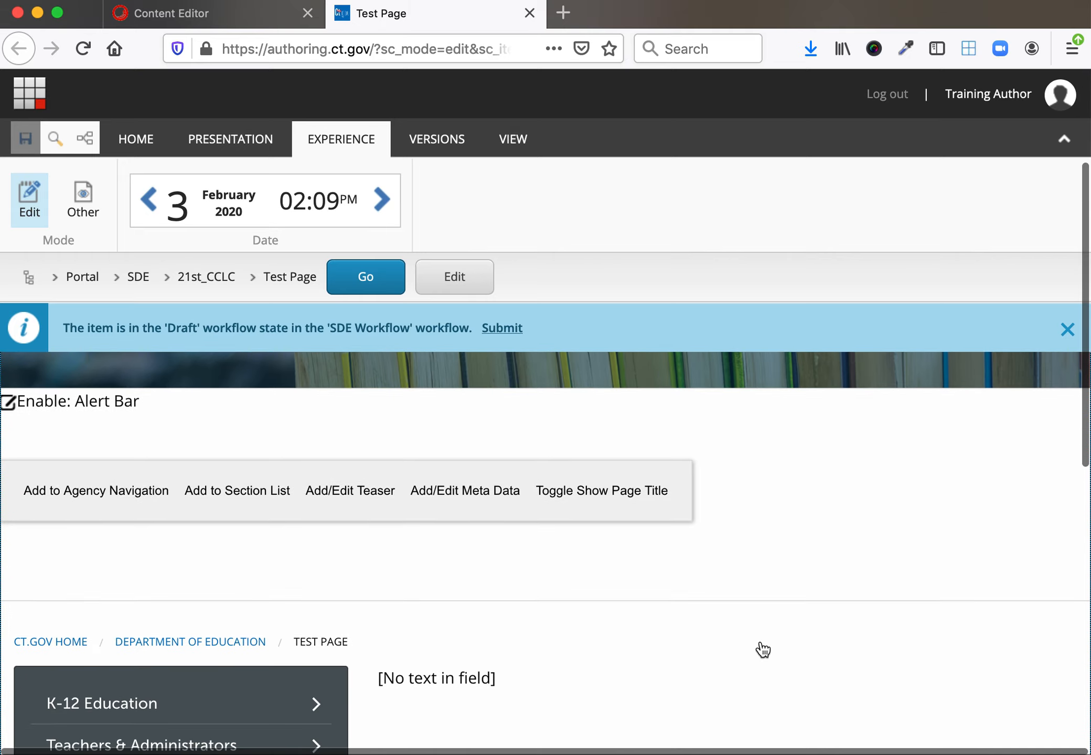
{"action": "scroll", "coordinate": [763, 650], "scroll_direction": "down", "scroll_amount": 8}
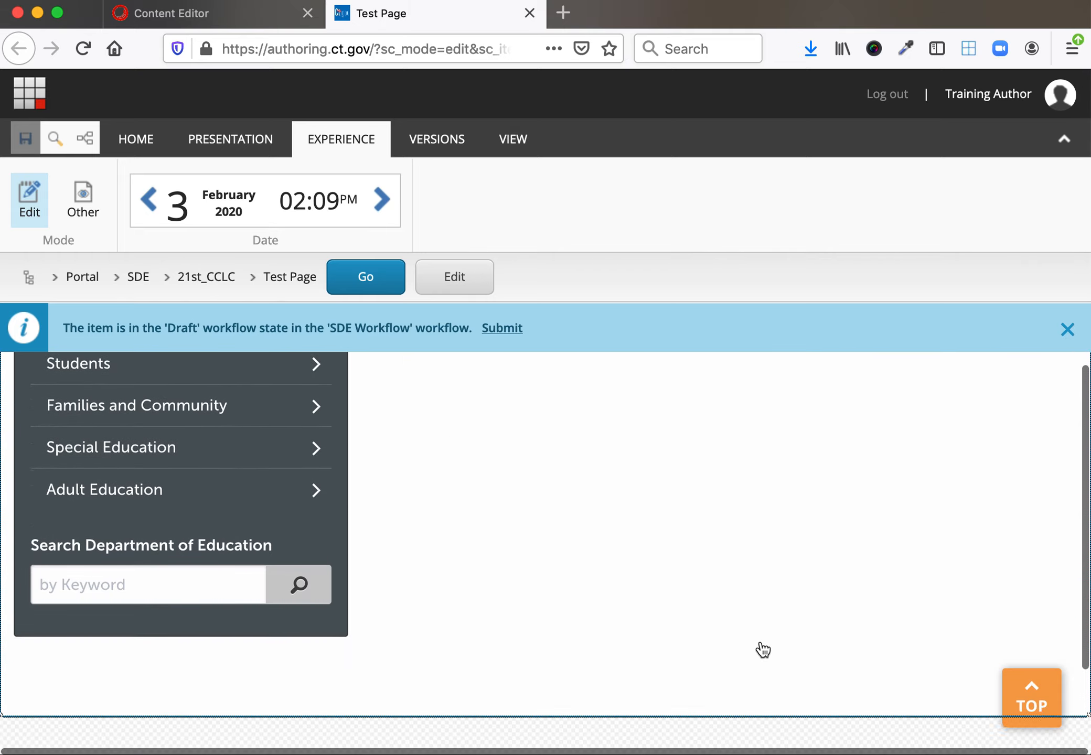
{"action": "scroll", "coordinate": [763, 650], "scroll_direction": "up", "scroll_amount": 10}
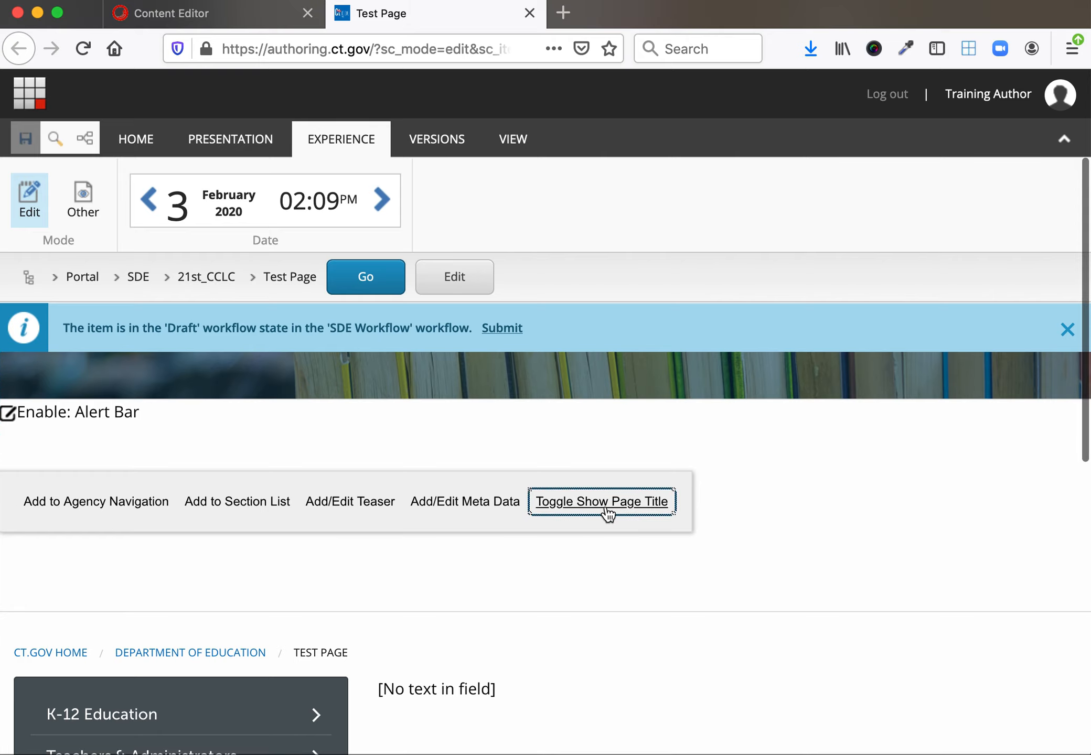
- Return to the Content Editor, enable Show Content Title for Test Page, and save and preview the page
{"action": "left_click", "coordinate": [167, 15]}
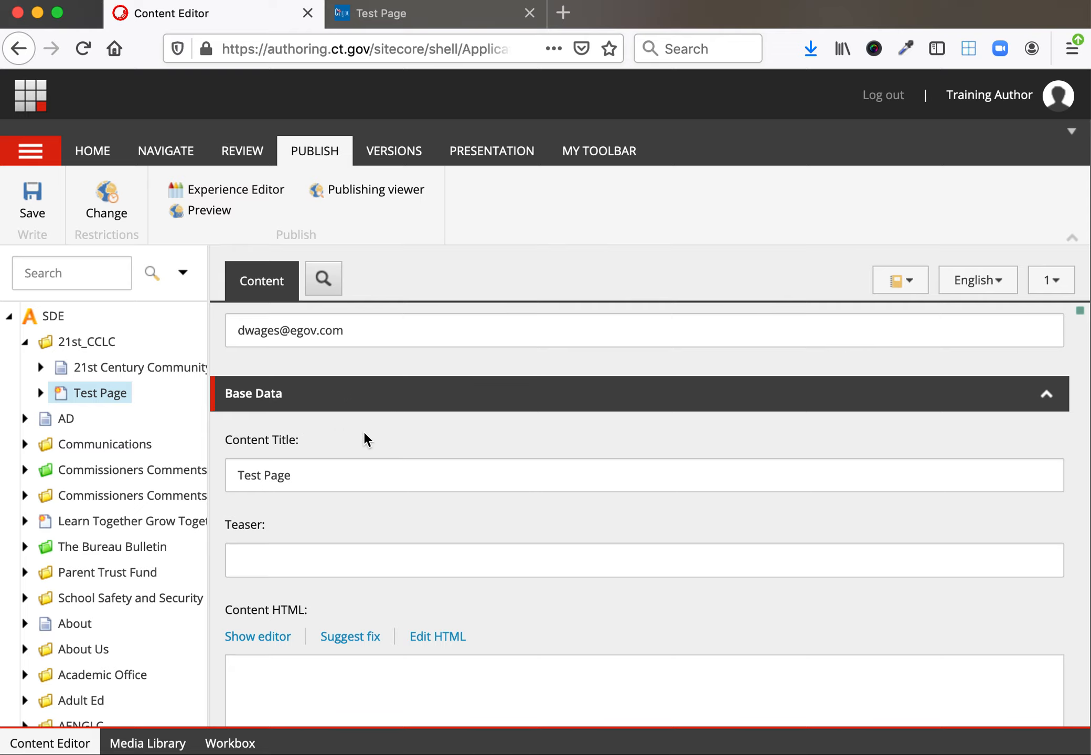
{"action": "scroll", "coordinate": [349, 502], "scroll_direction": "down", "scroll_amount": 3}
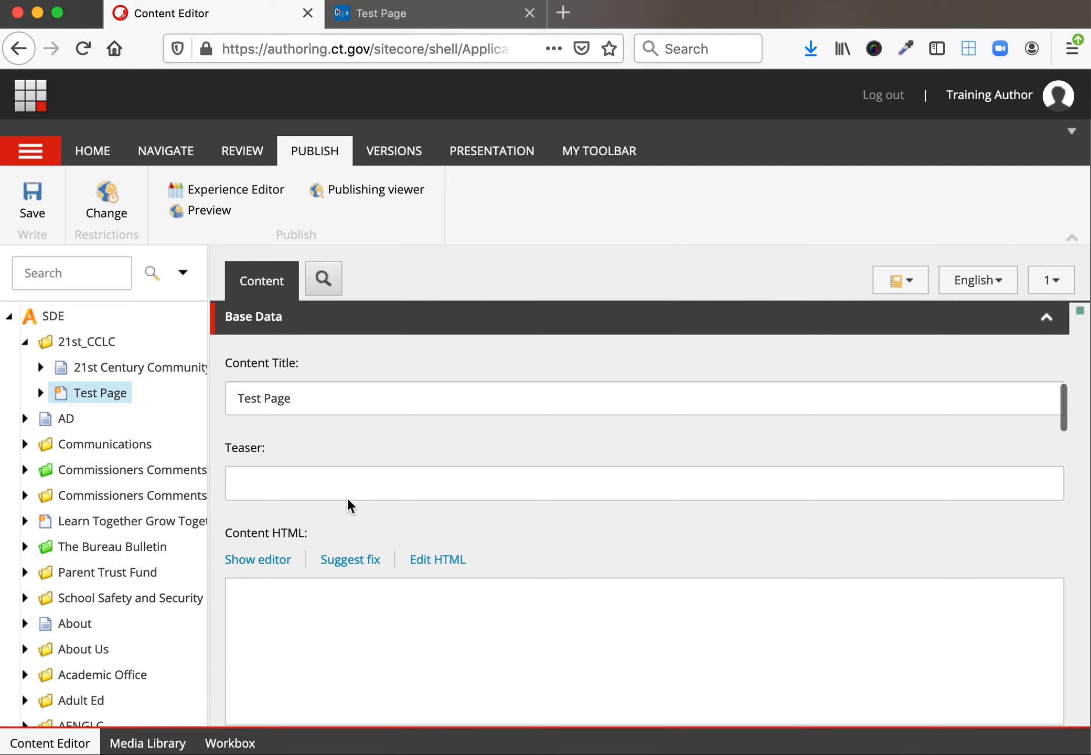
{"action": "scroll", "coordinate": [449, 530], "scroll_direction": "down", "scroll_amount": 7}
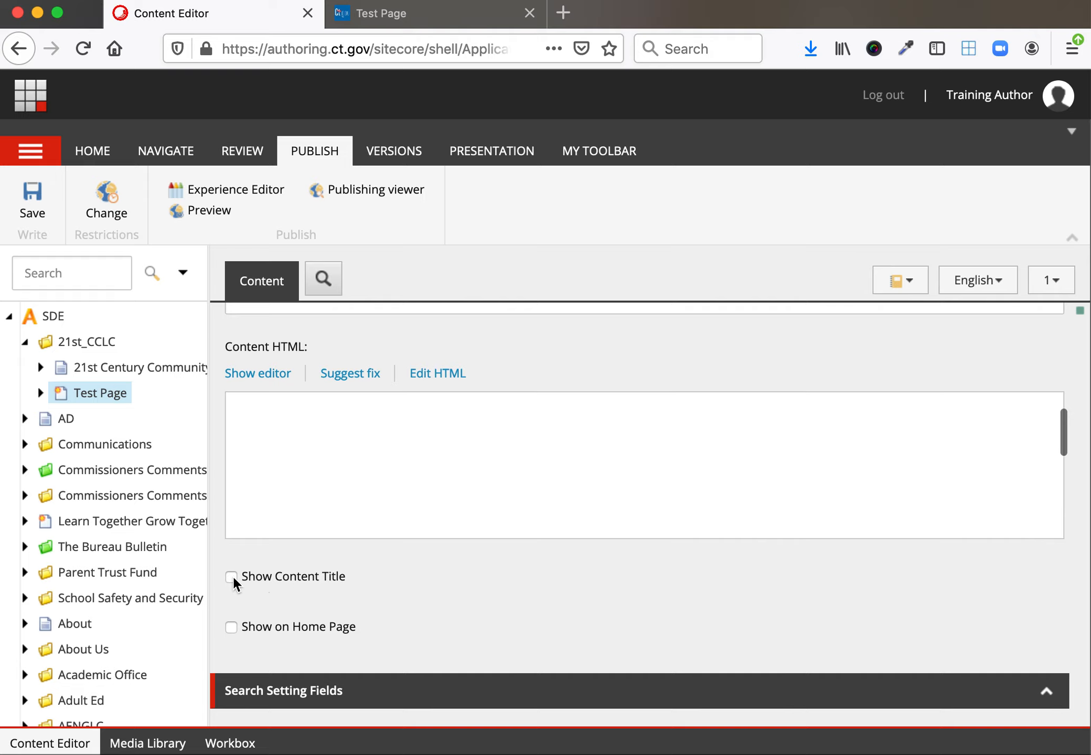
{"action": "left_click", "coordinate": [42, 199]}
{"action": "left_click", "coordinate": [212, 219]}
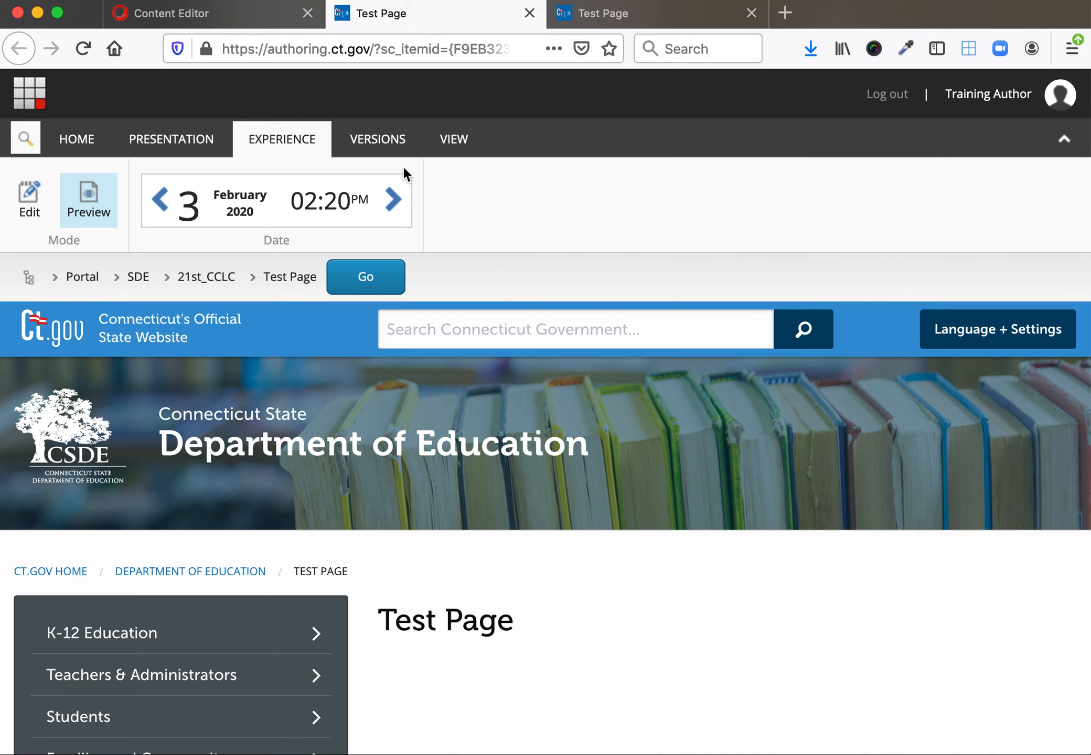
- Set Test Page's teaser in the Content Editor to "A brief description of this page." and save the item
{"action": "left_click", "coordinate": [196, 14]}
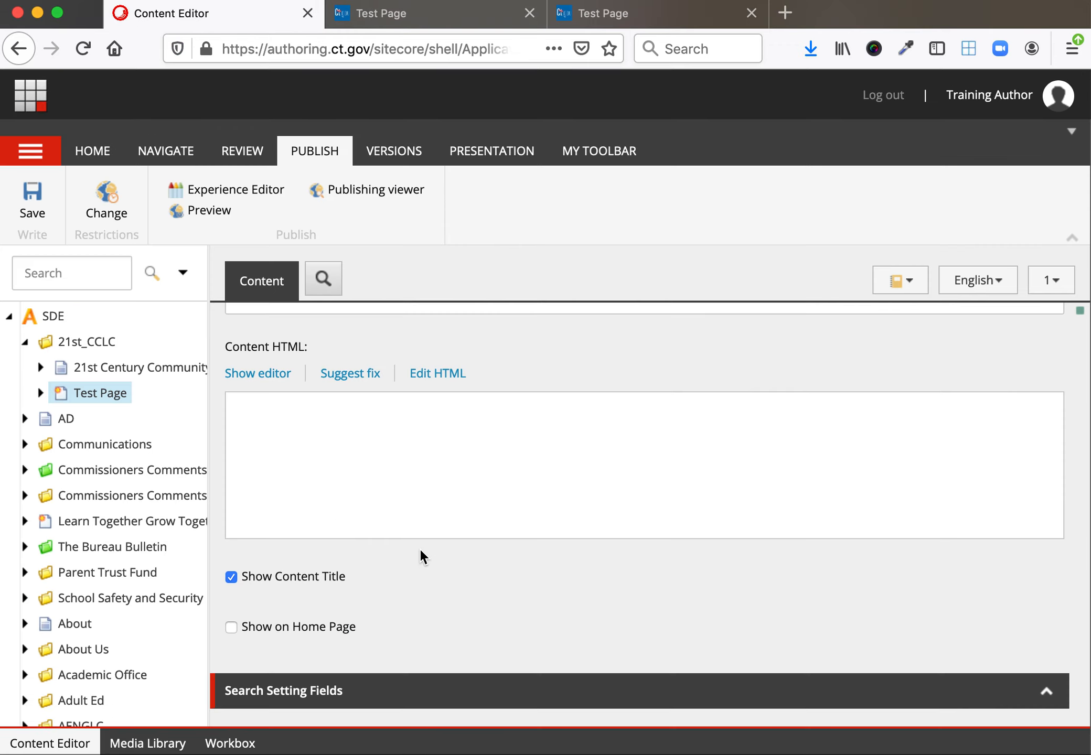
{"action": "scroll", "coordinate": [411, 497], "scroll_direction": "up", "scroll_amount": 4}
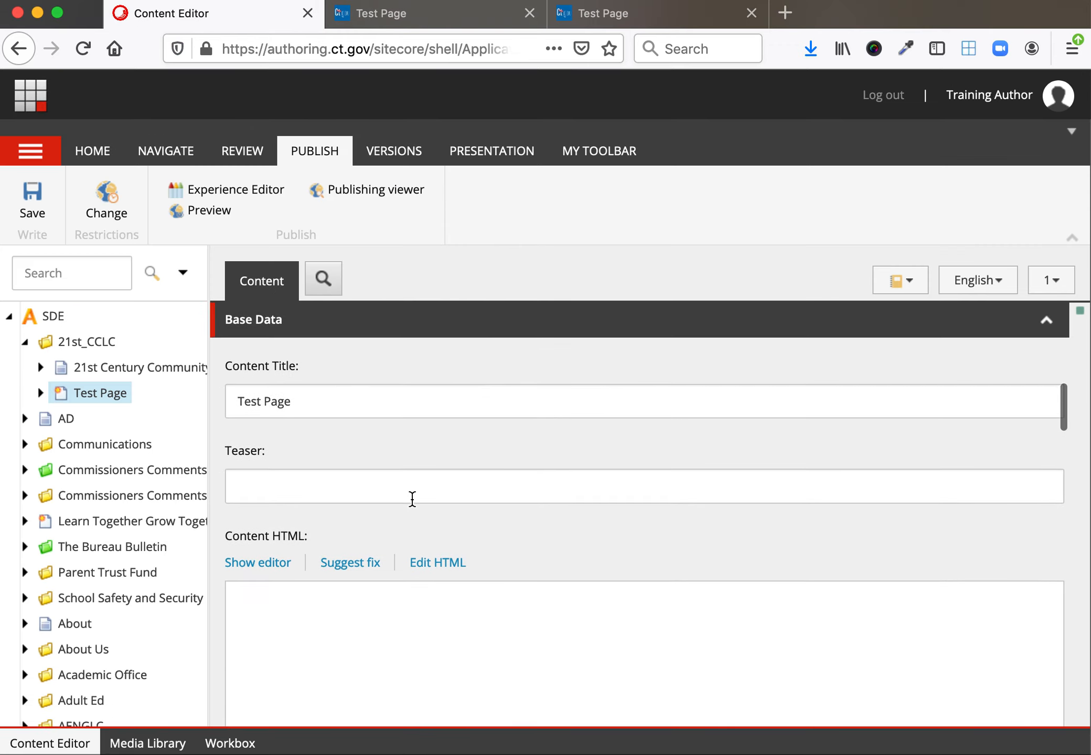
{"action": "scroll", "coordinate": [412, 498], "scroll_direction": "down", "scroll_amount": 1}
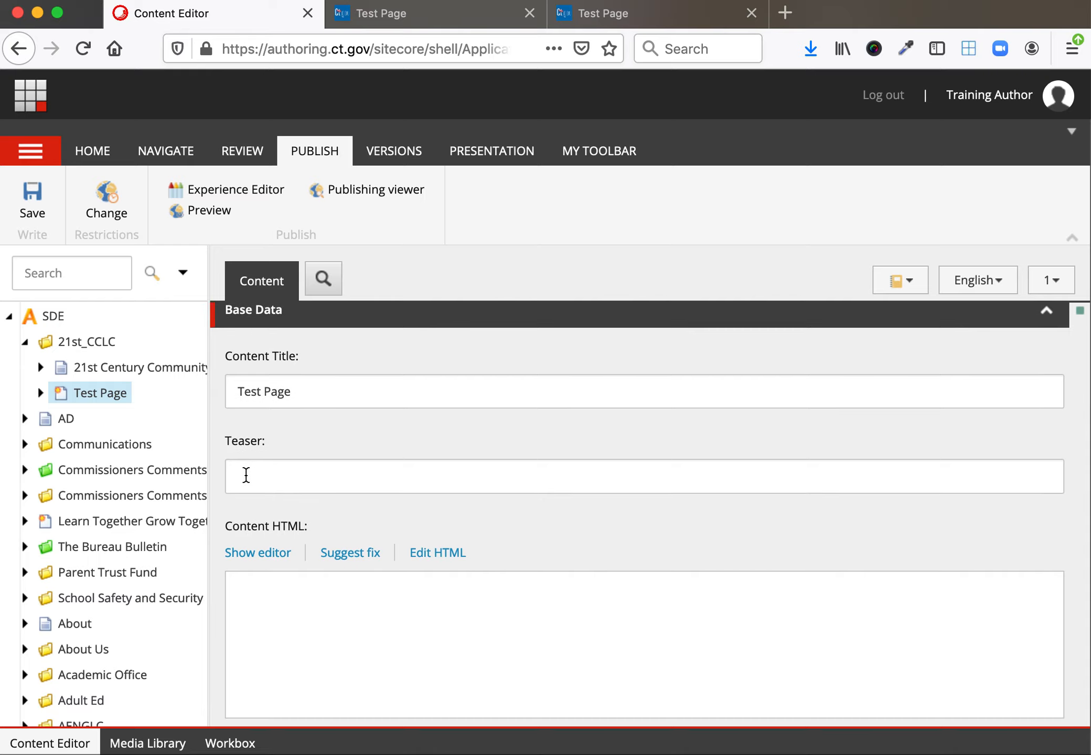
{"action": "scroll", "coordinate": [246, 474], "scroll_direction": "up", "scroll_amount": 1}
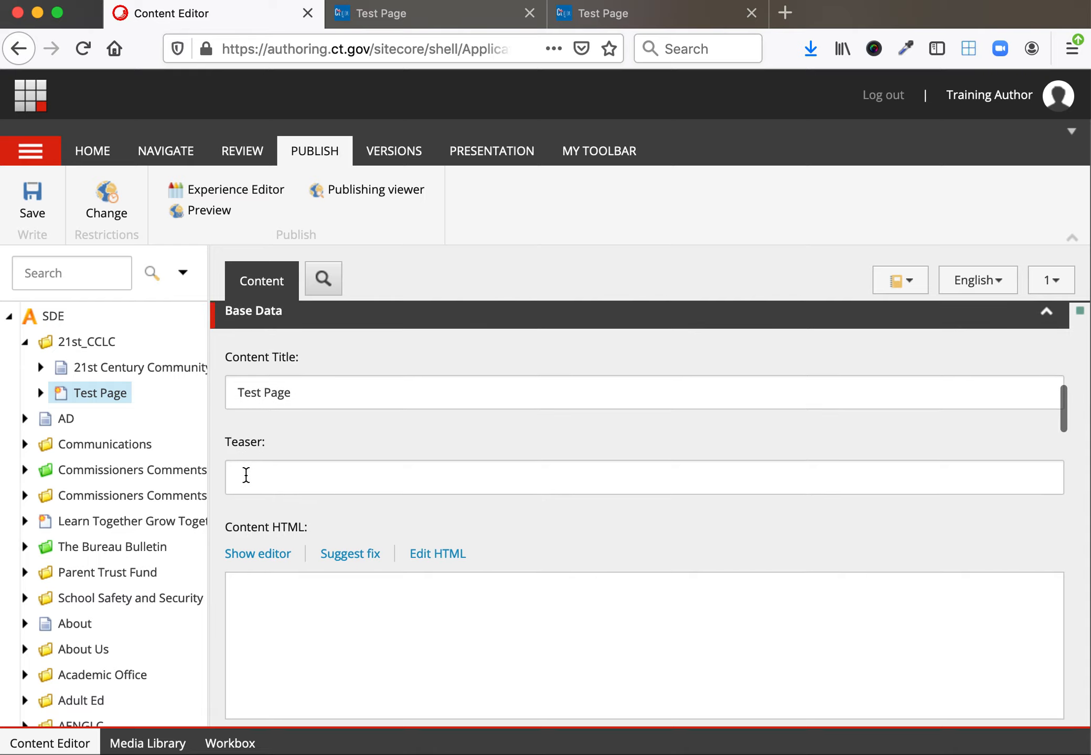
{"action": "left_click", "coordinate": [716, 13]}
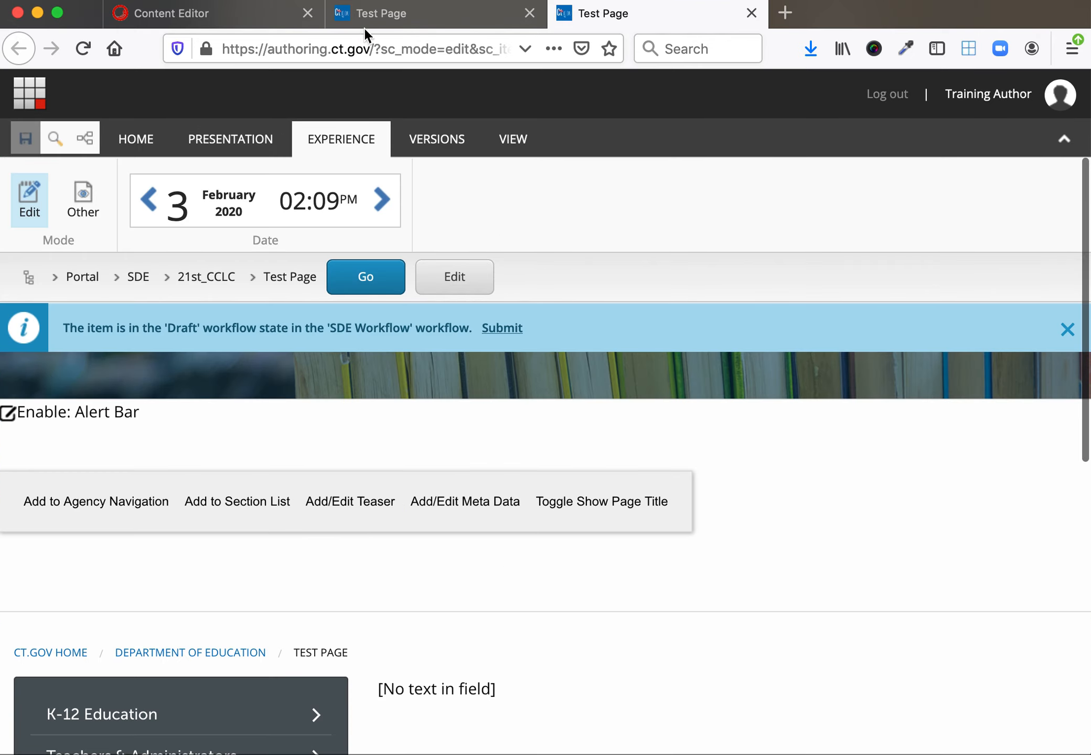
{"action": "left_click", "coordinate": [209, 13]}
{"action": "left_click", "coordinate": [333, 478]}
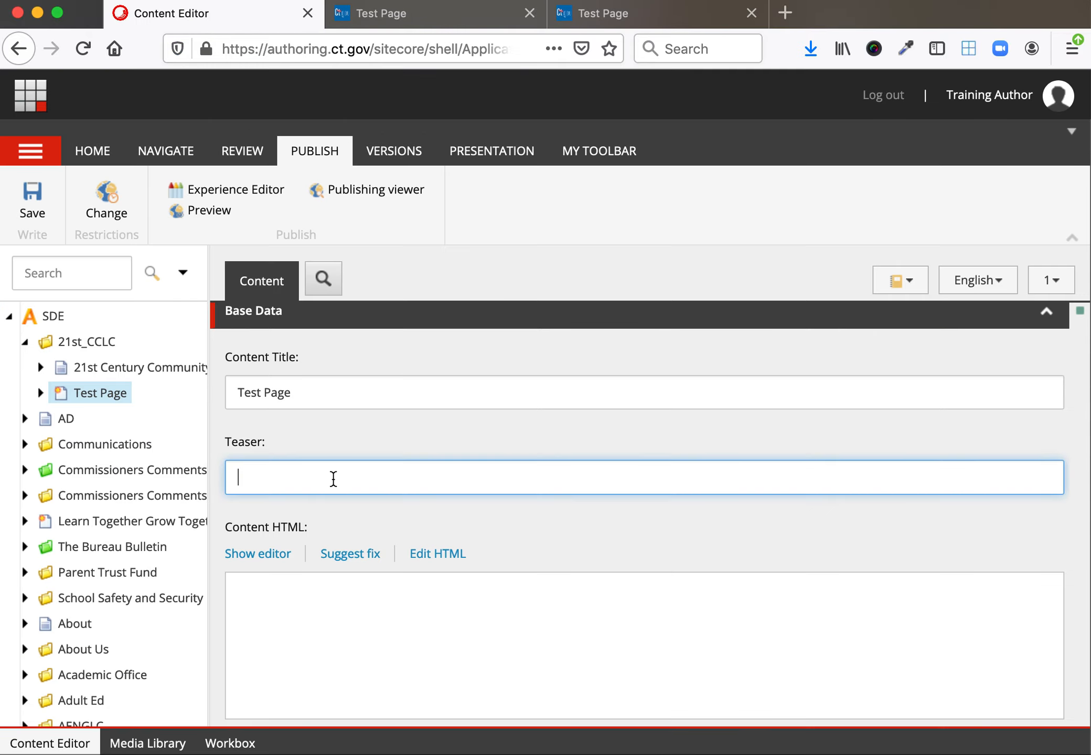
{"action": "type", "text": "A brief desc"}
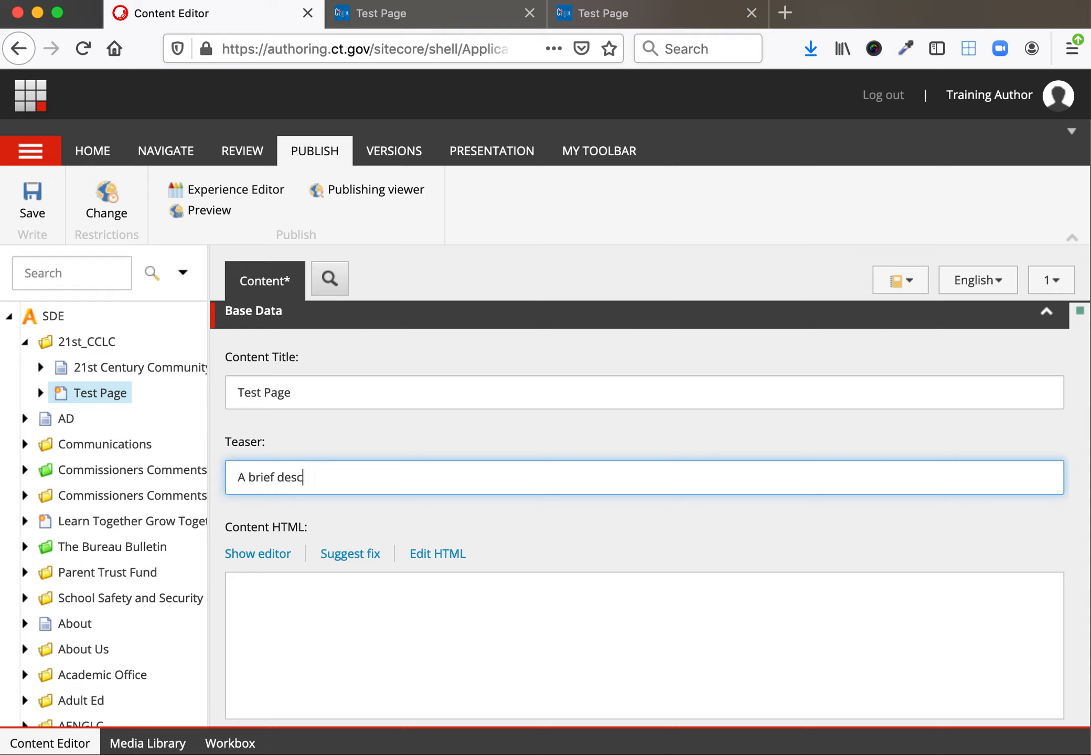
{"action": "type", "text": "ription of this page."}
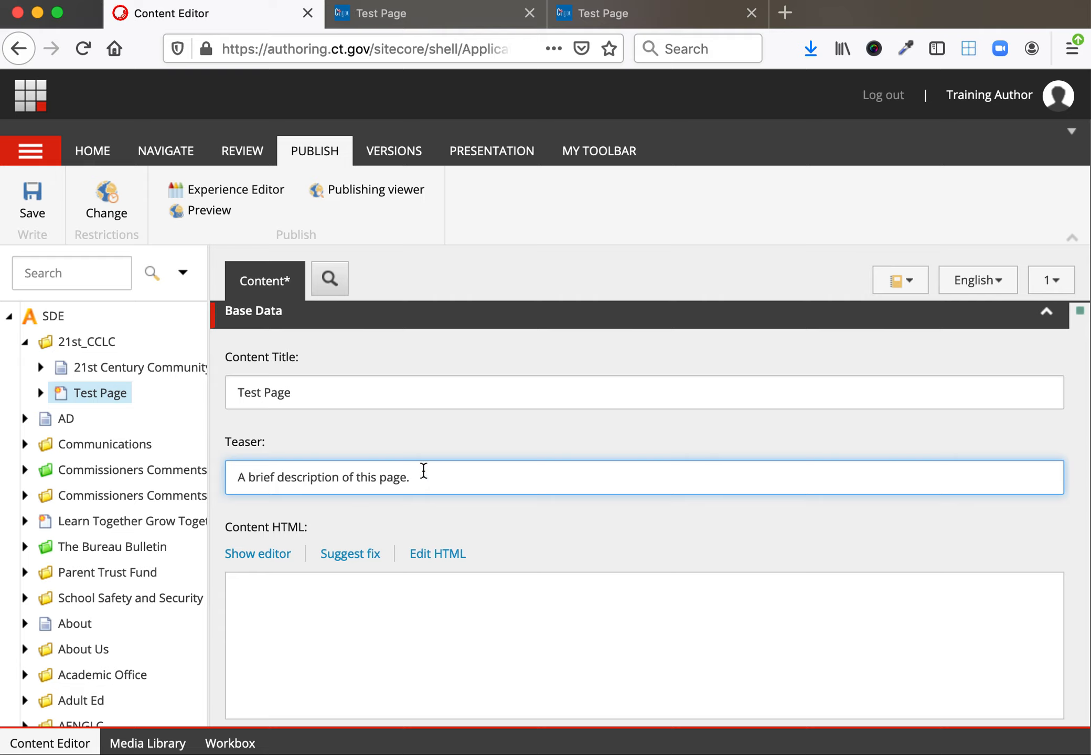
{"action": "left_click", "coordinate": [40, 199]}
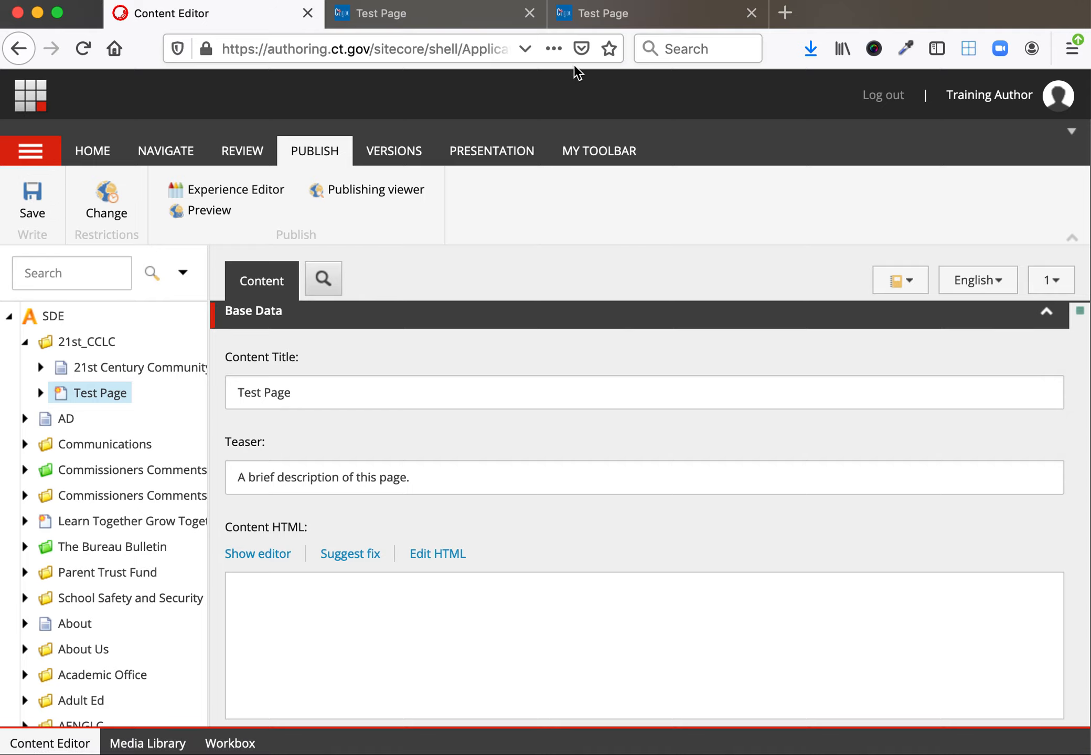
- Examine the navigation, section list, teaser, metadata and page title options for Test Page in the Experience Editor
{"action": "left_click", "coordinate": [614, 12]}
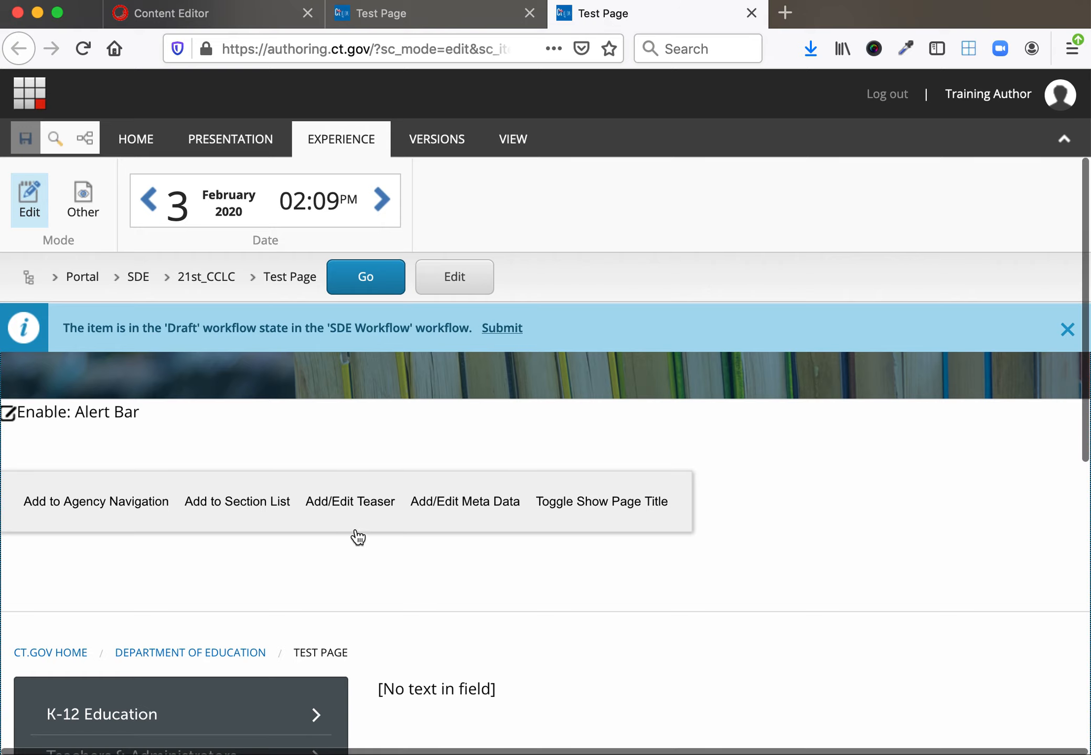
{"action": "left_click", "coordinate": [415, 513]}
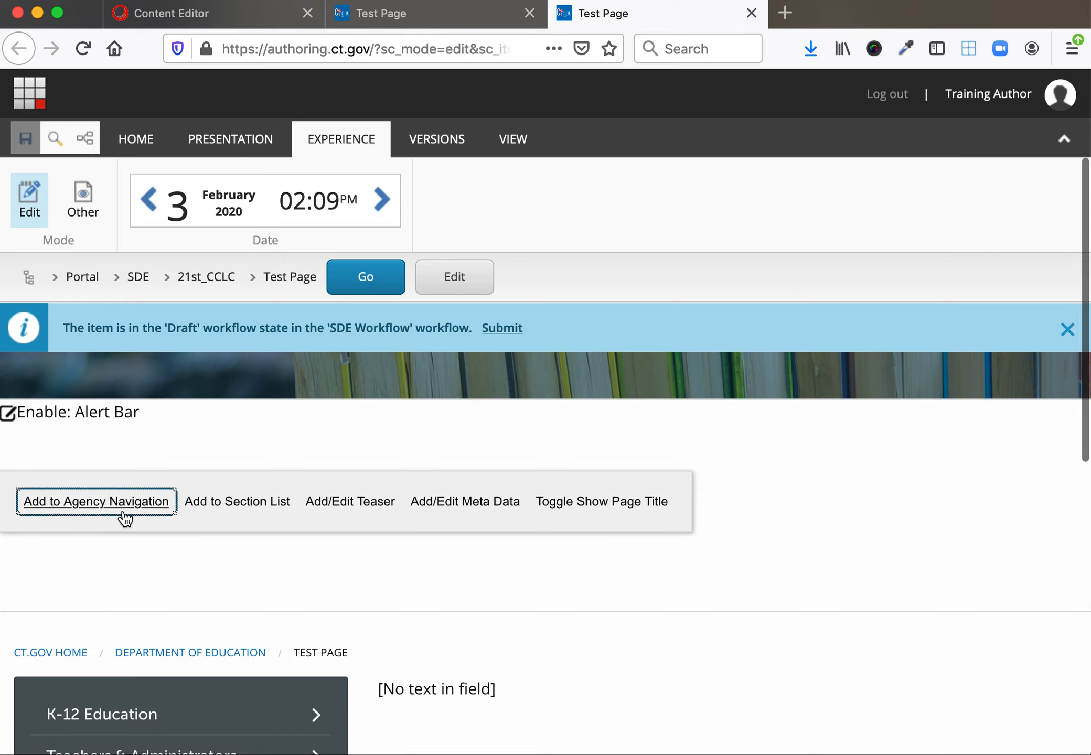
{"action": "left_click", "coordinate": [58, 517]}
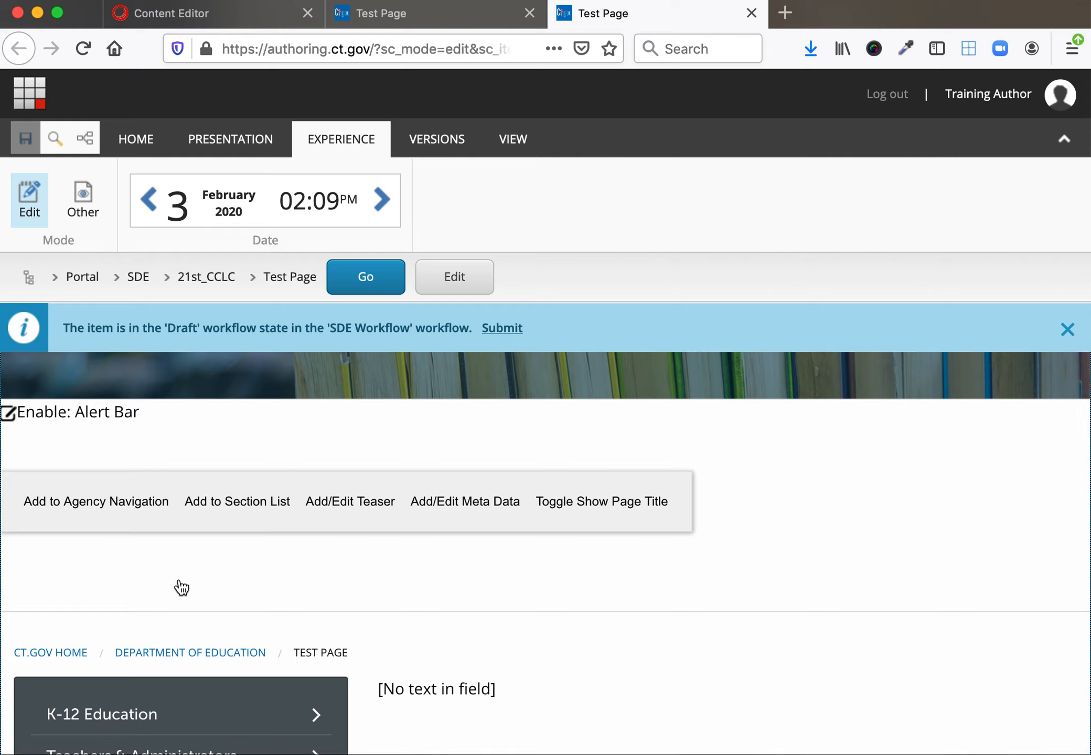
{"action": "scroll", "coordinate": [163, 639], "scroll_direction": "down", "scroll_amount": 3}
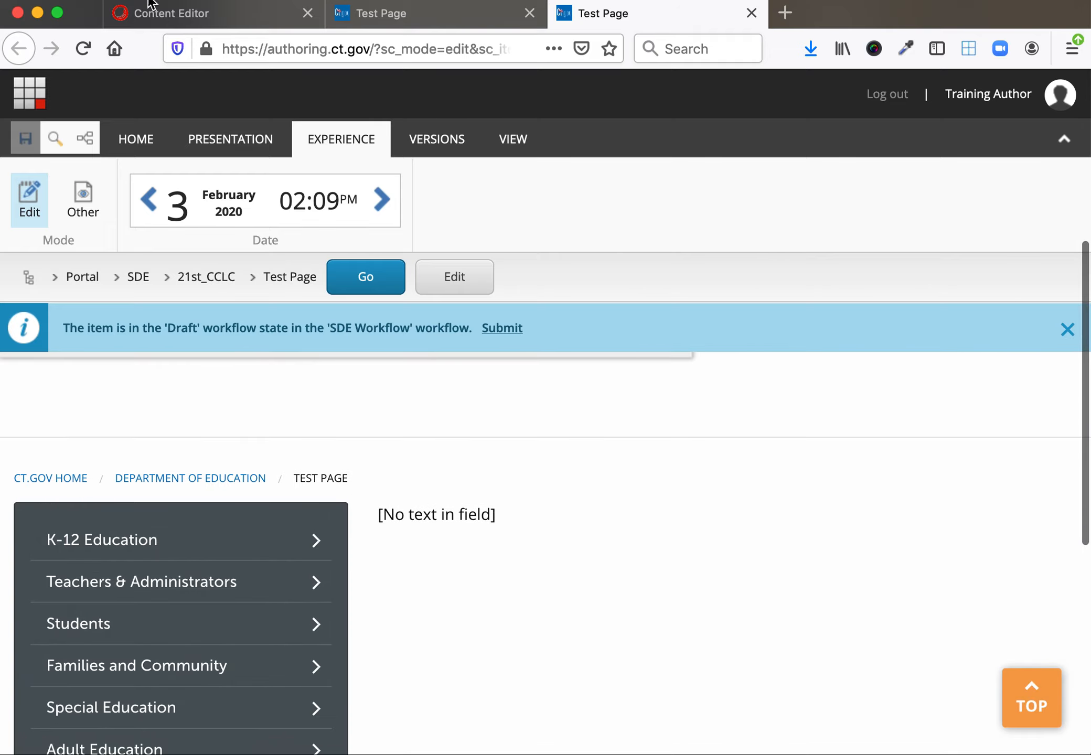
- Go back to the Content Editor and jump to Test Page's Topic Association section with the field navigator
{"action": "left_click", "coordinate": [169, 18]}
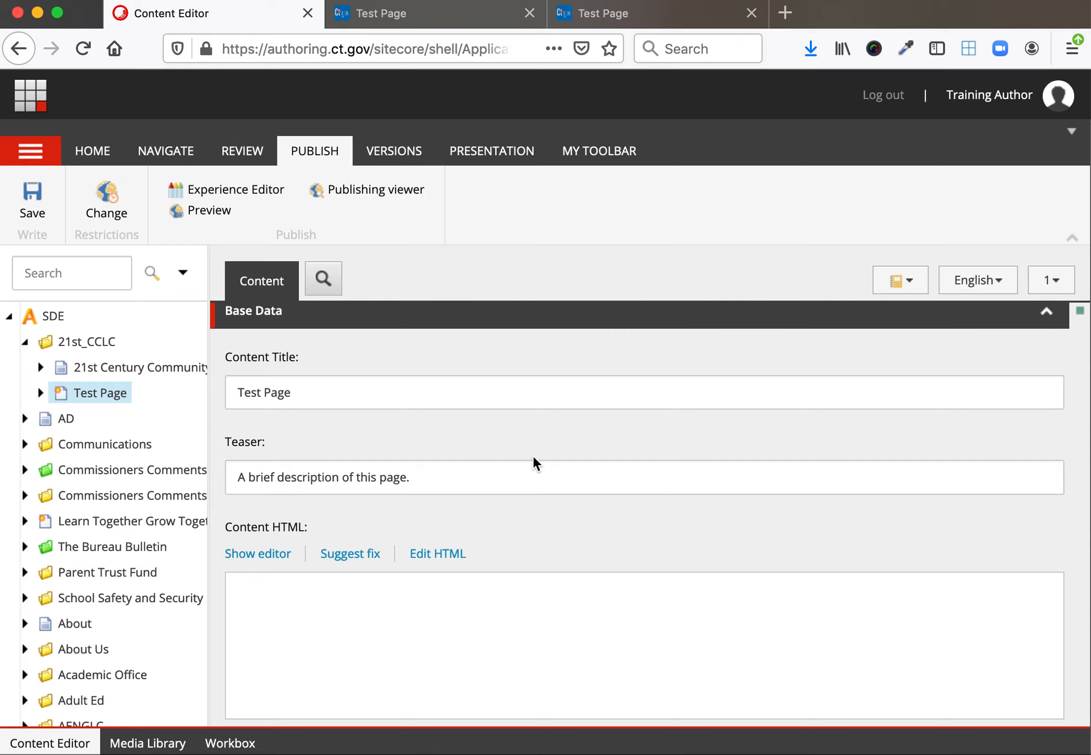
{"action": "scroll", "coordinate": [533, 456], "scroll_direction": "down", "scroll_amount": 5}
{"action": "scroll", "coordinate": [533, 455], "scroll_direction": "down", "scroll_amount": 13}
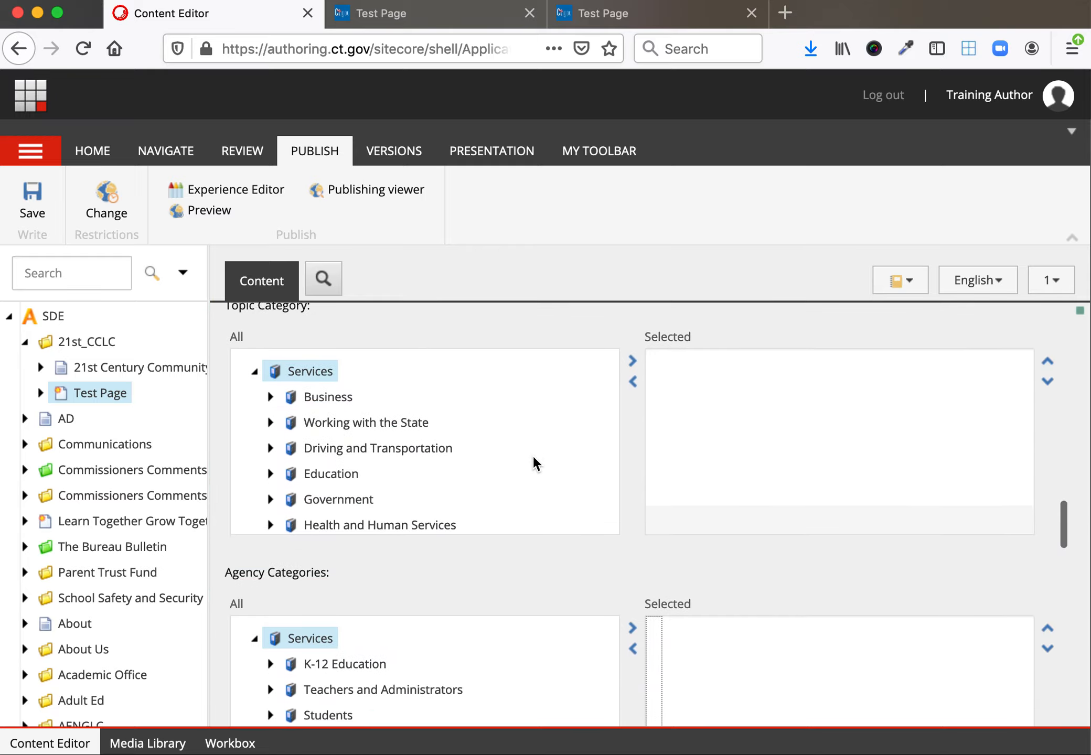
{"action": "scroll", "coordinate": [533, 455], "scroll_direction": "up", "scroll_amount": 8}
{"action": "scroll", "coordinate": [531, 462], "scroll_direction": "down", "scroll_amount": 3}
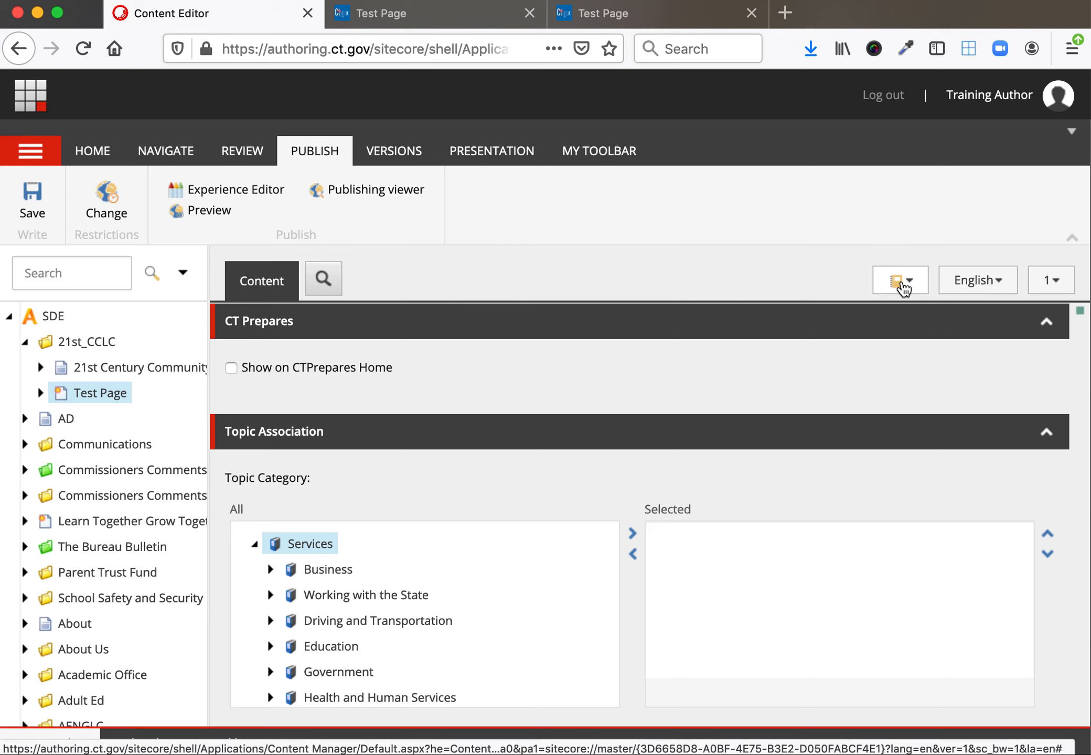
{"action": "left_click", "coordinate": [912, 286]}
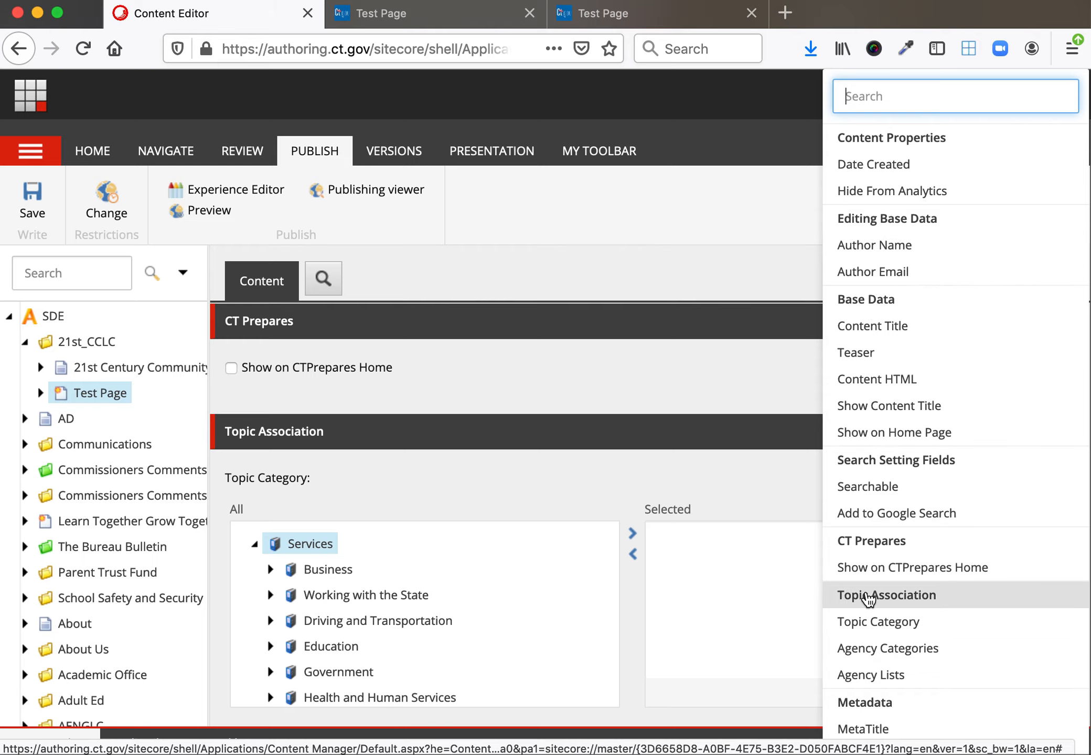
{"action": "left_click", "coordinate": [899, 597]}
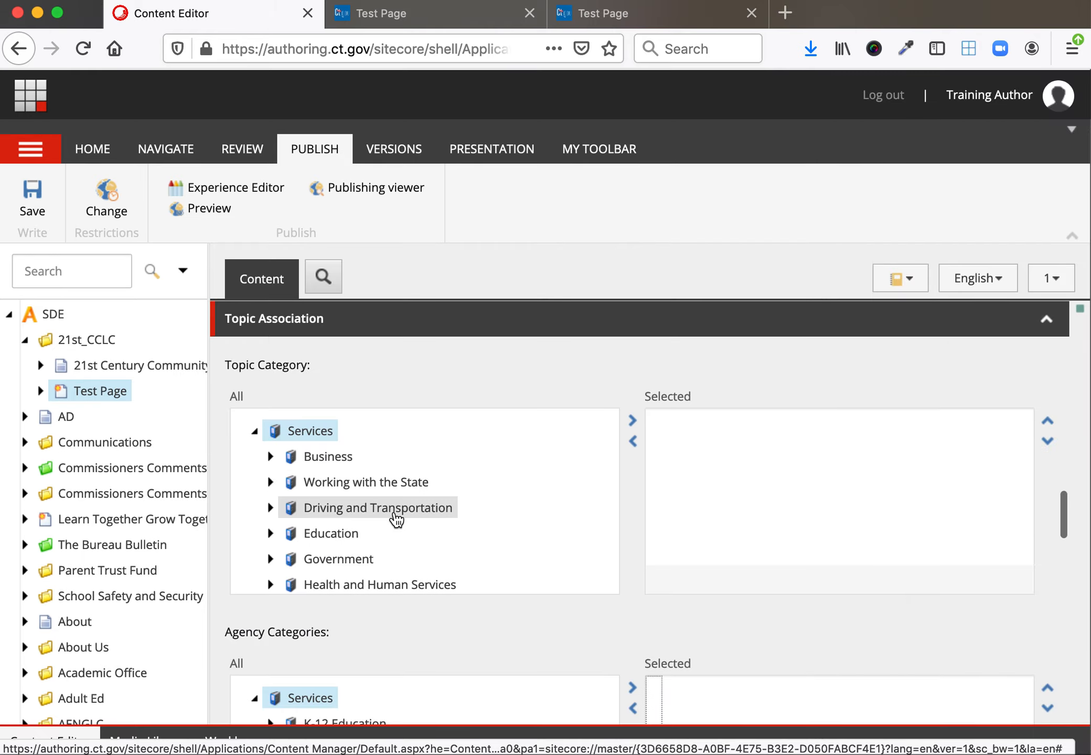
- Add the Arts category under K-12 Education > Academics to Test Page's selected Agency Categories
{"action": "scroll", "coordinate": [374, 651], "scroll_direction": "down", "scroll_amount": 5}
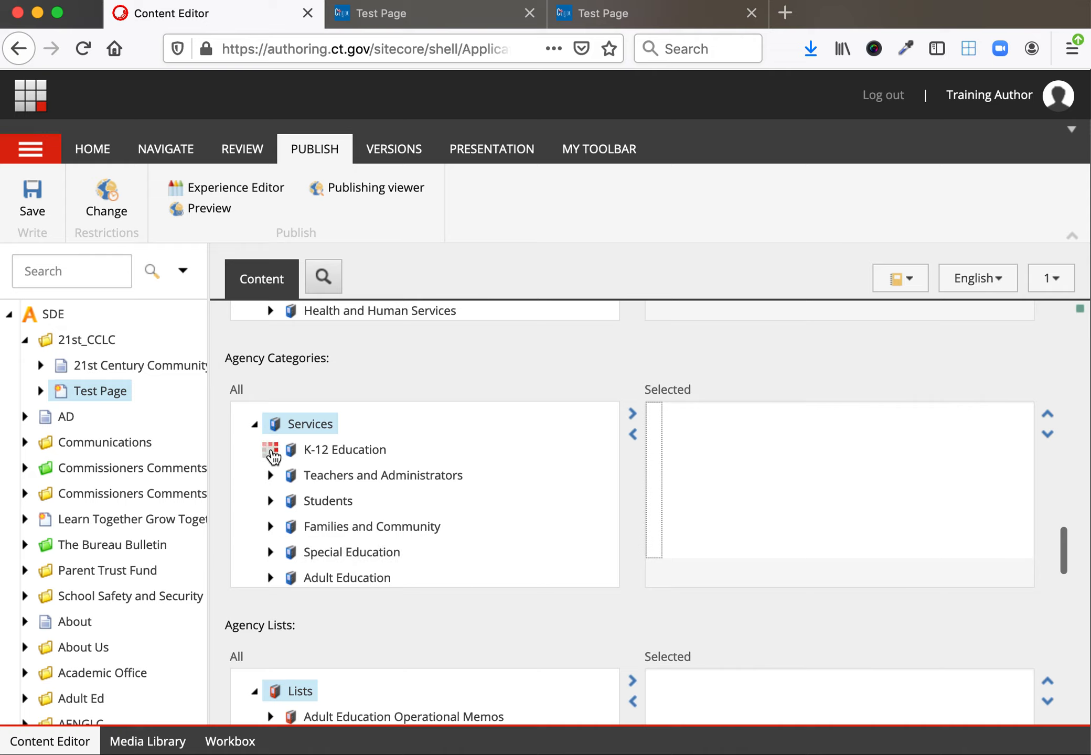
{"action": "left_click", "coordinate": [270, 450]}
{"action": "left_click", "coordinate": [286, 475]}
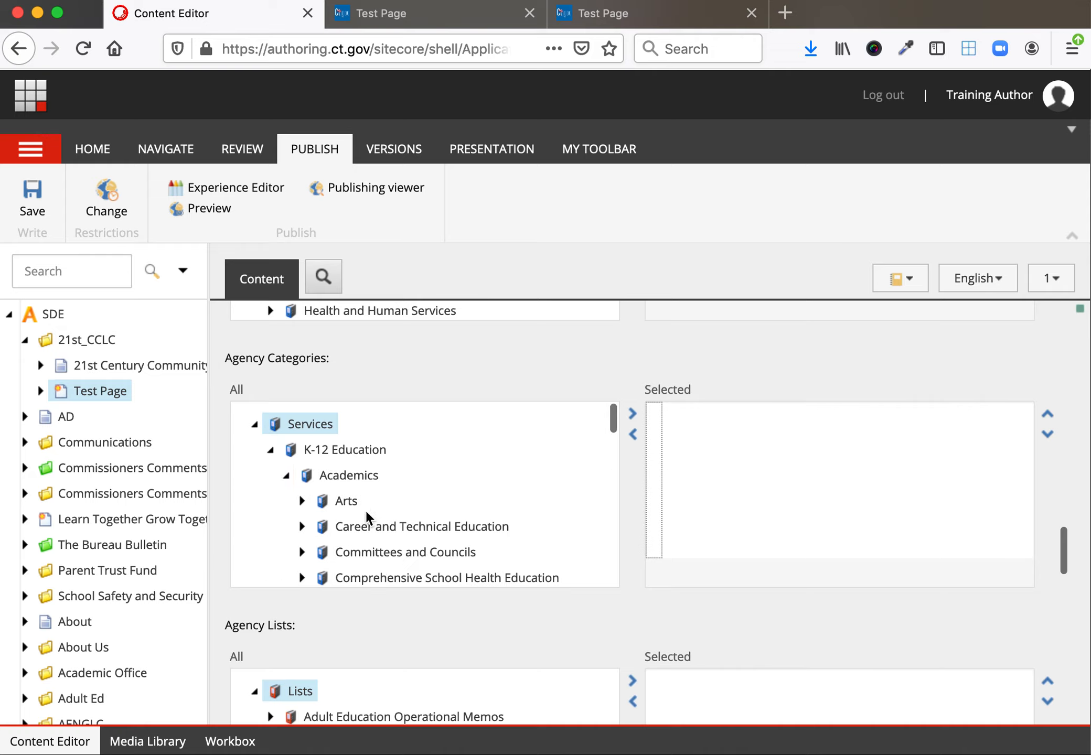
{"action": "double_click", "coordinate": [344, 503]}
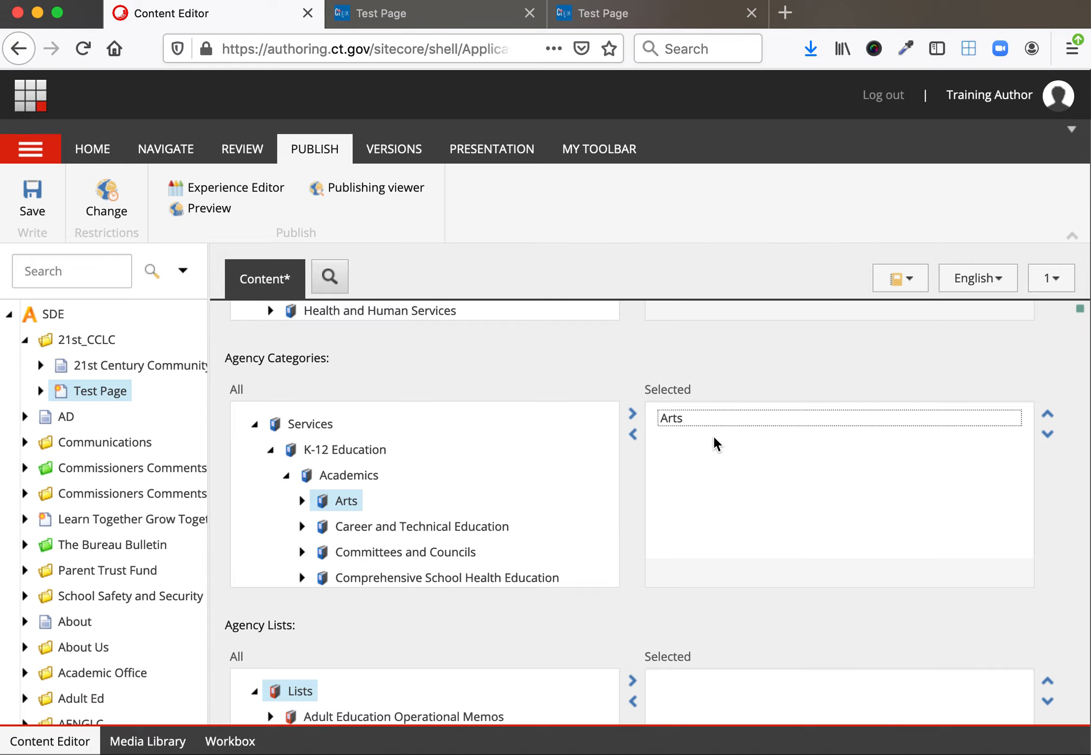
- Review Test Page's remaining Content Editor fields up to Date Created and compare them with the Experience Editor view
{"action": "scroll", "coordinate": [535, 374], "scroll_direction": "down", "scroll_amount": 15}
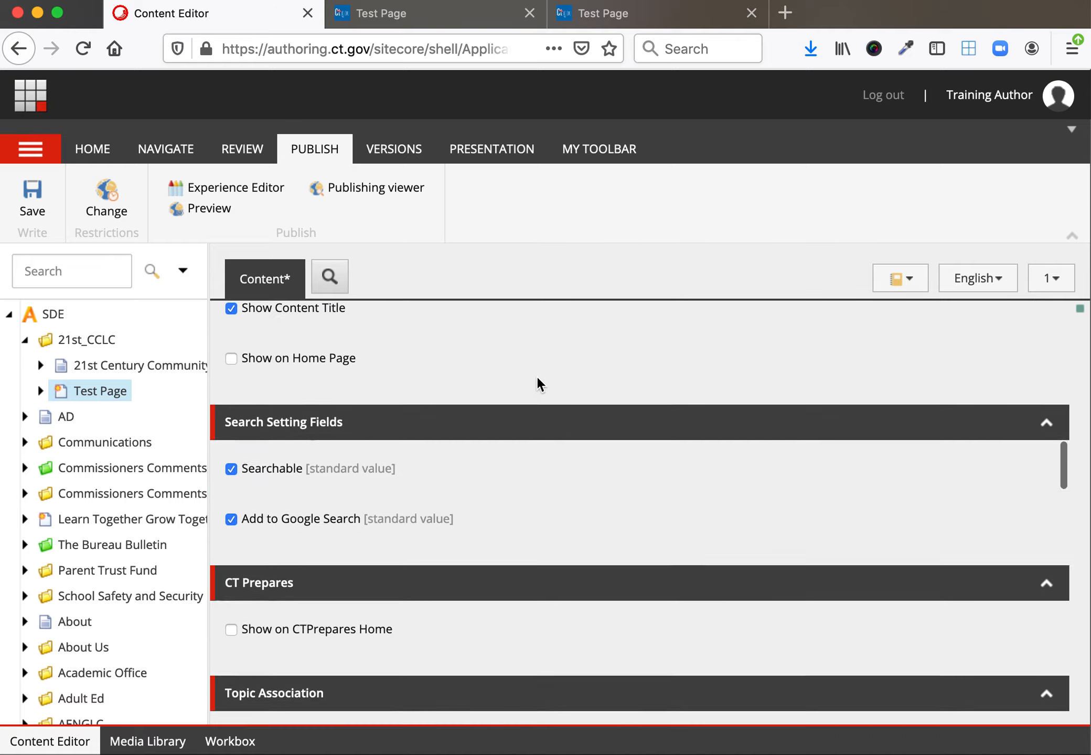
{"action": "scroll", "coordinate": [535, 374], "scroll_direction": "up", "scroll_amount": 4}
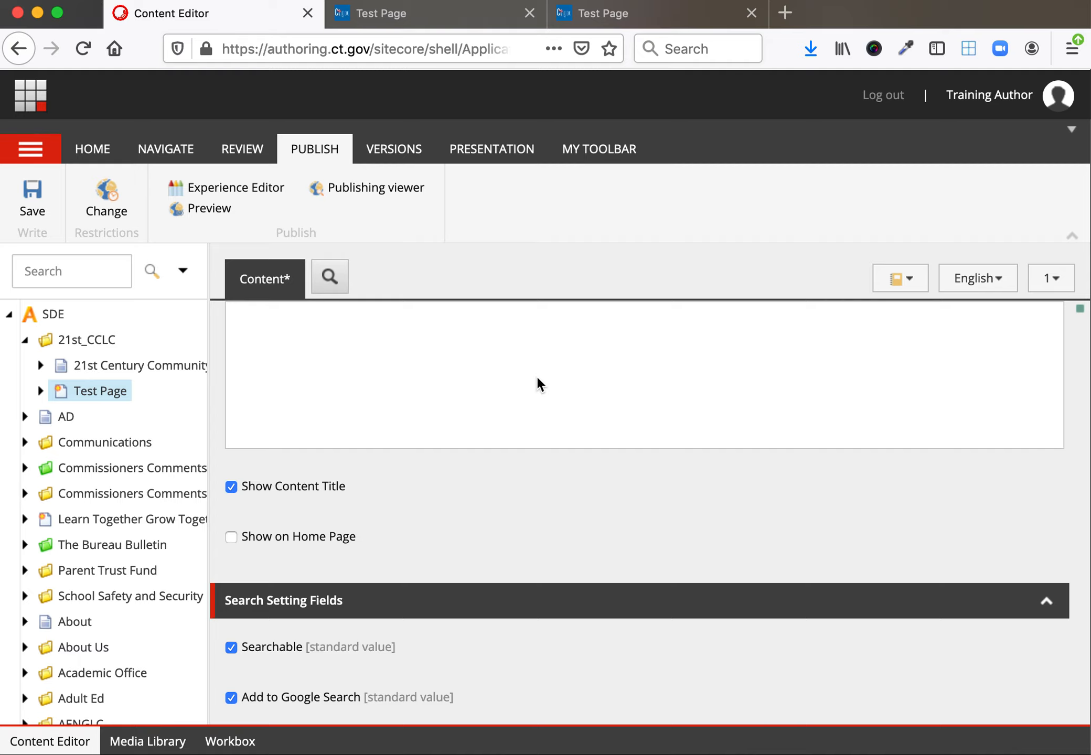
{"action": "scroll", "coordinate": [538, 385], "scroll_direction": "up", "scroll_amount": 5}
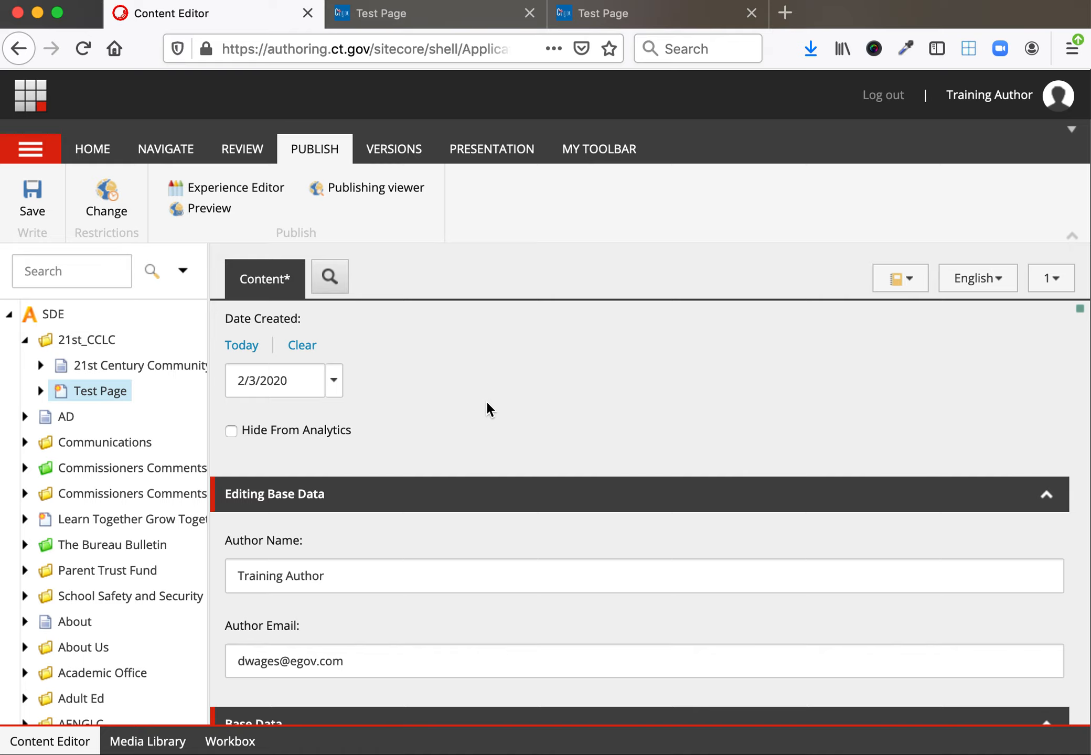
{"action": "left_click", "coordinate": [604, 13]}
{"action": "left_click", "coordinate": [501, 416]}
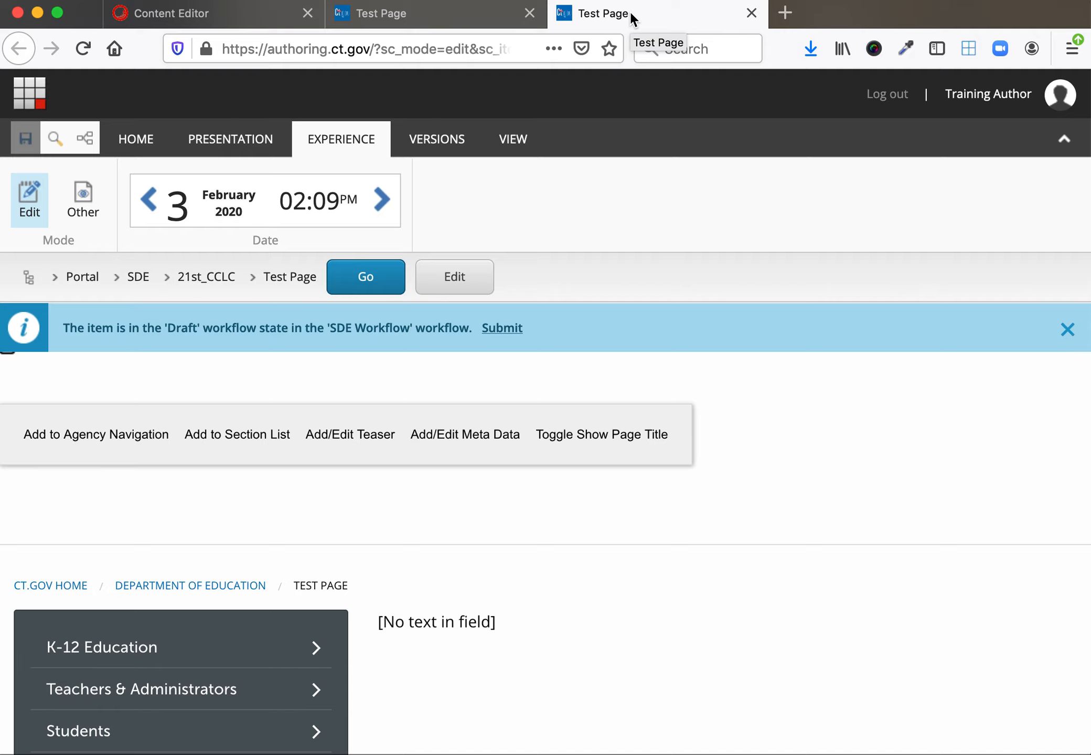
{"action": "left_click", "coordinate": [148, 14]}
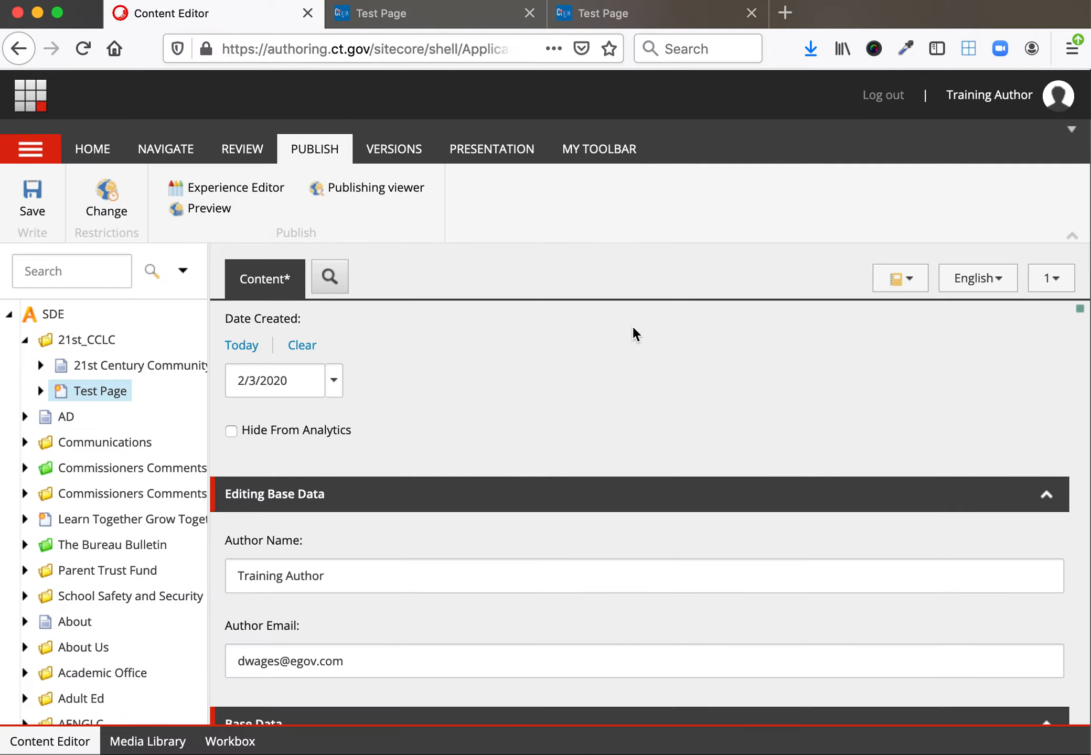
- In the Metadata section of Test Page, set the MetaTitle to "SDE: Test Page 2/5/2020"
{"action": "scroll", "coordinate": [363, 564], "scroll_direction": "down", "scroll_amount": 4}
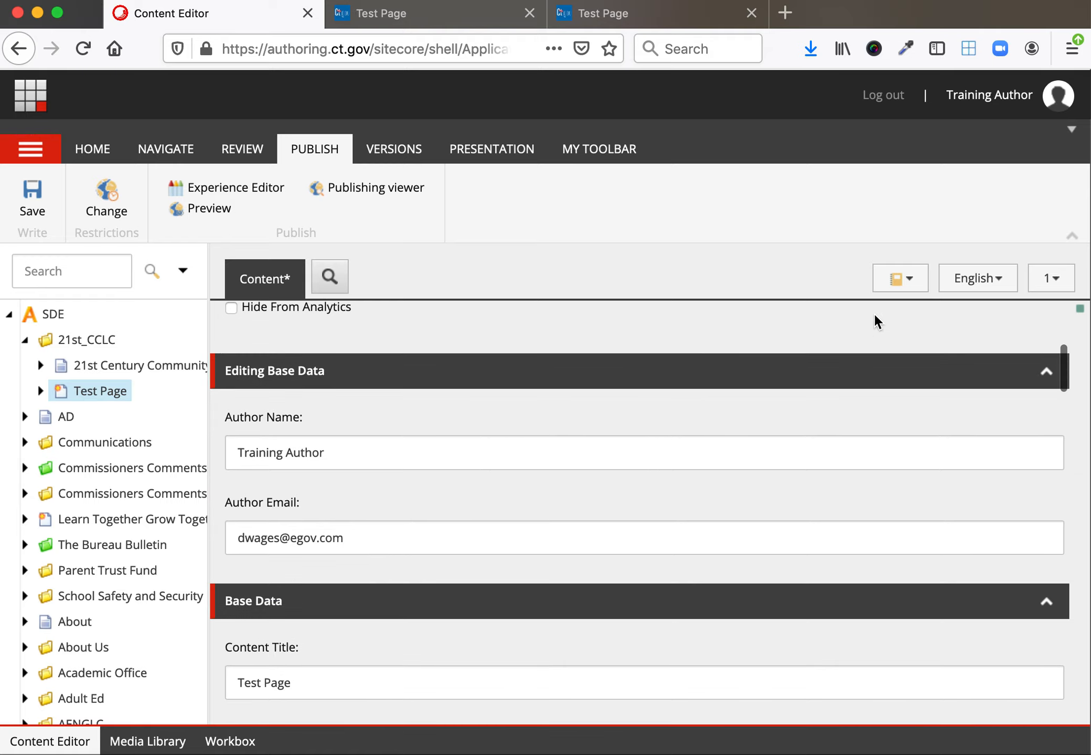
{"action": "left_click", "coordinate": [909, 285]}
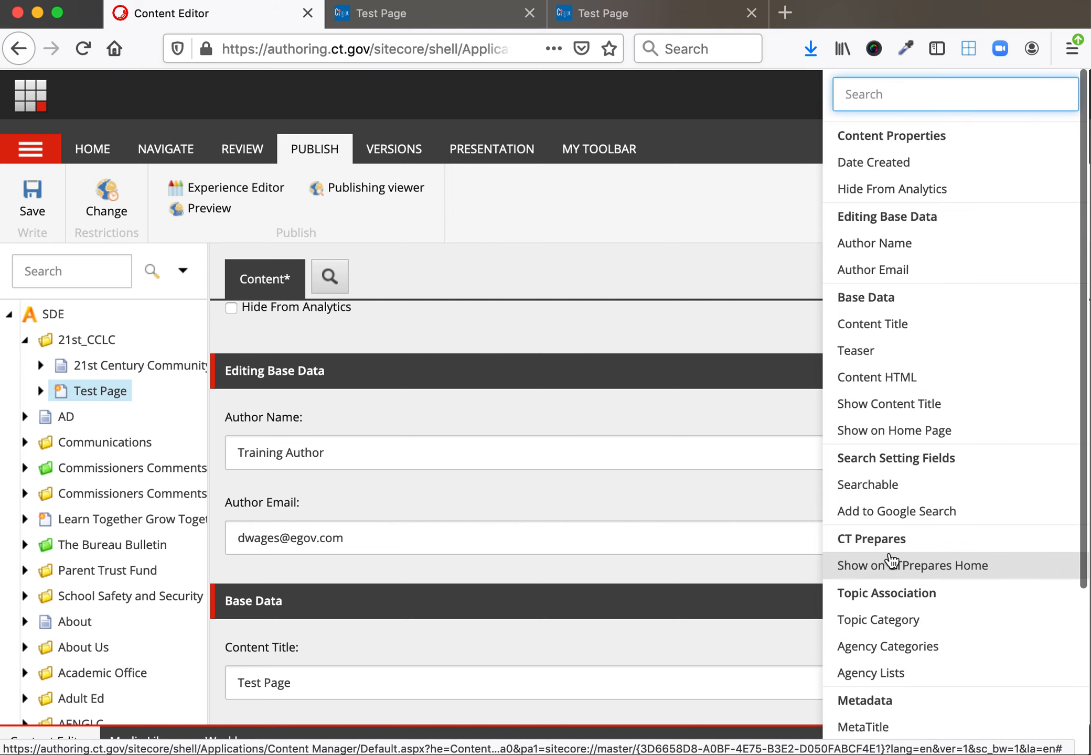
{"action": "scroll", "coordinate": [891, 562], "scroll_direction": "down", "scroll_amount": 4}
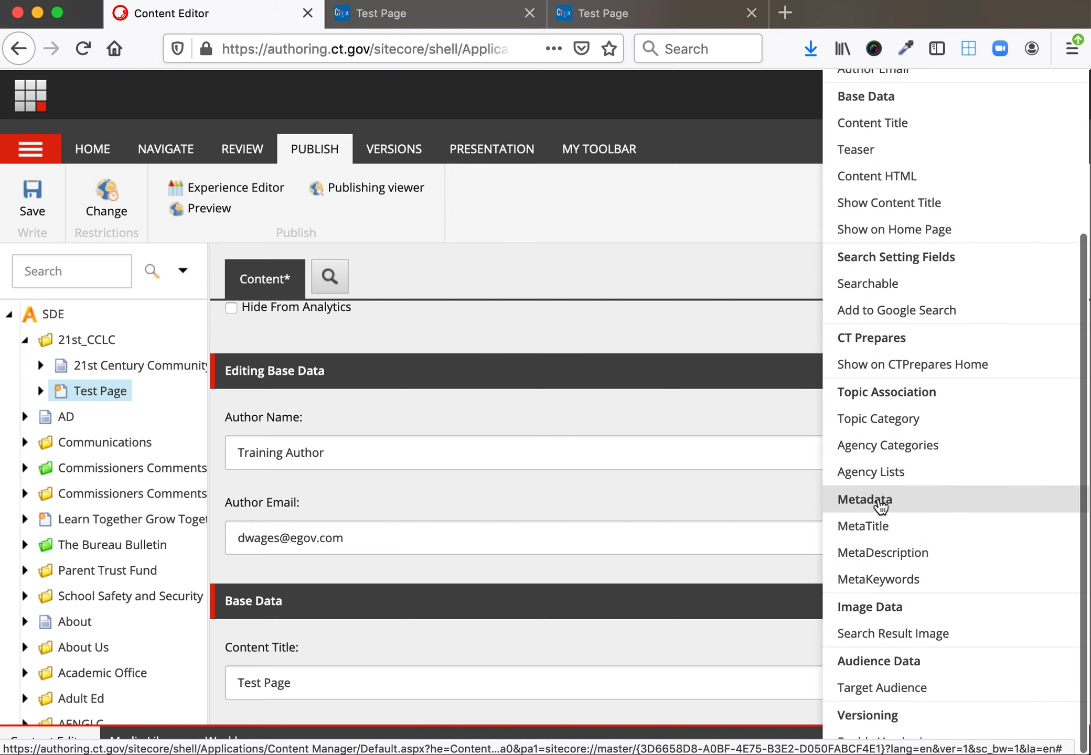
{"action": "left_click", "coordinate": [880, 502]}
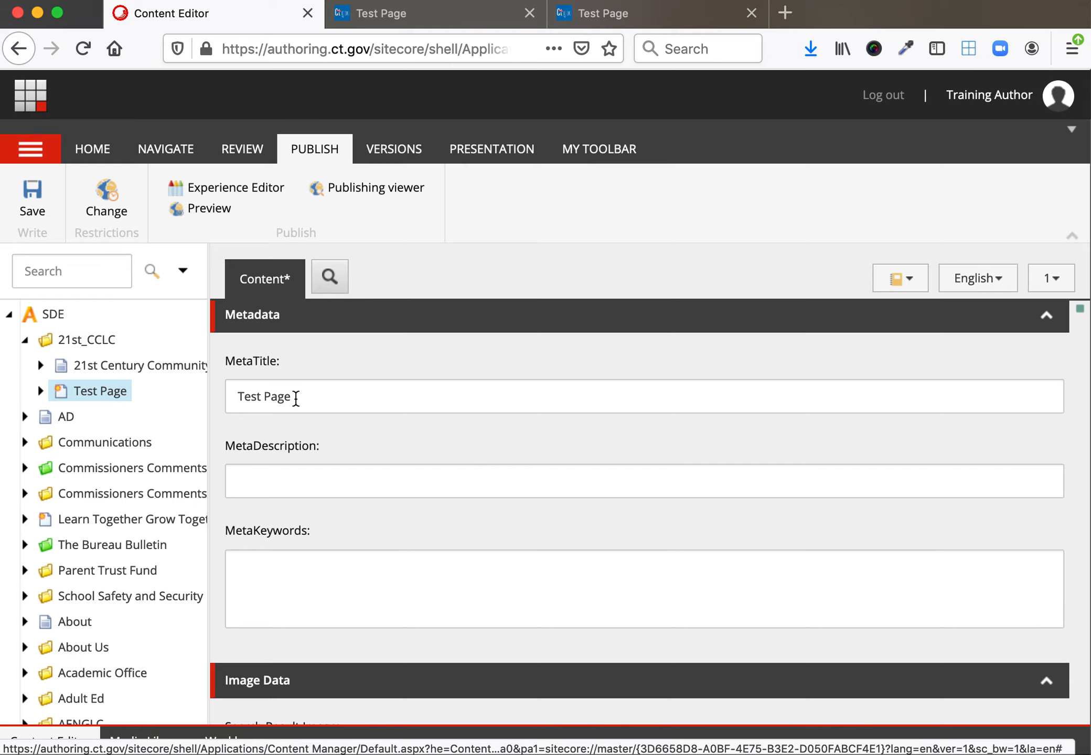
{"action": "scroll", "coordinate": [315, 461], "scroll_direction": "down", "scroll_amount": 1}
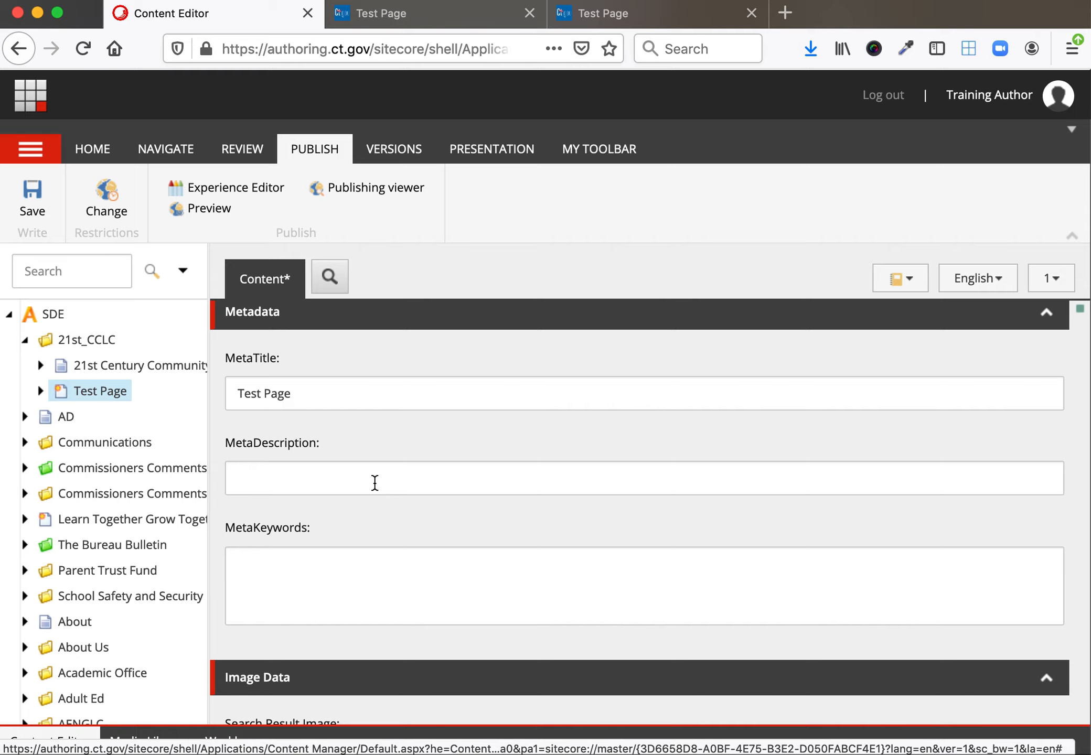
{"action": "left_click", "coordinate": [236, 394]}
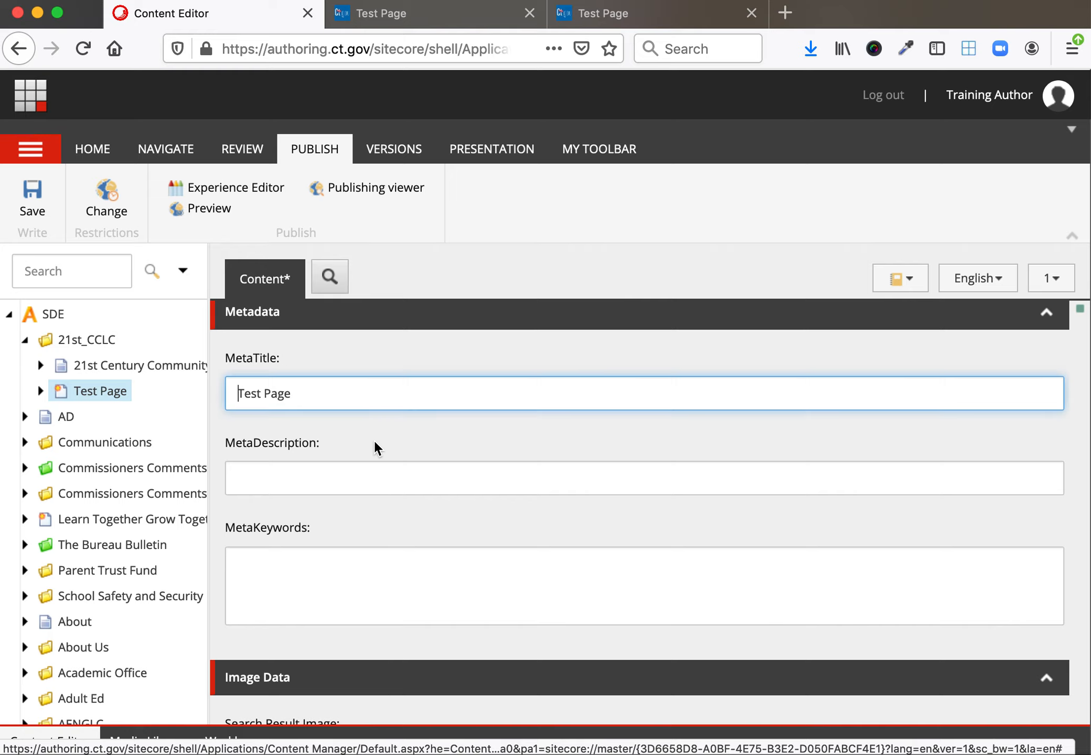
{"action": "type", "text": "SDE:"}
{"action": "left_click", "coordinate": [333, 393]}
{"action": "type", "text": "2/5/2020"}
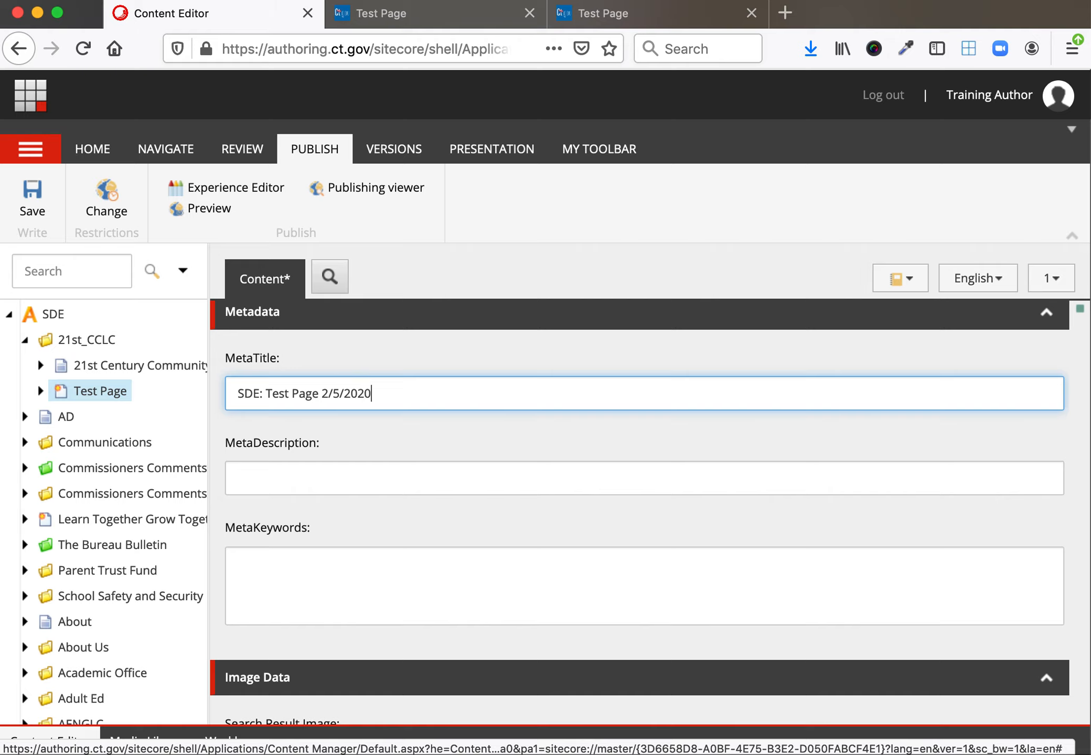
- Save Test Page and reload its preview to check the browser title and breadcrumb
{"action": "left_click", "coordinate": [35, 203]}
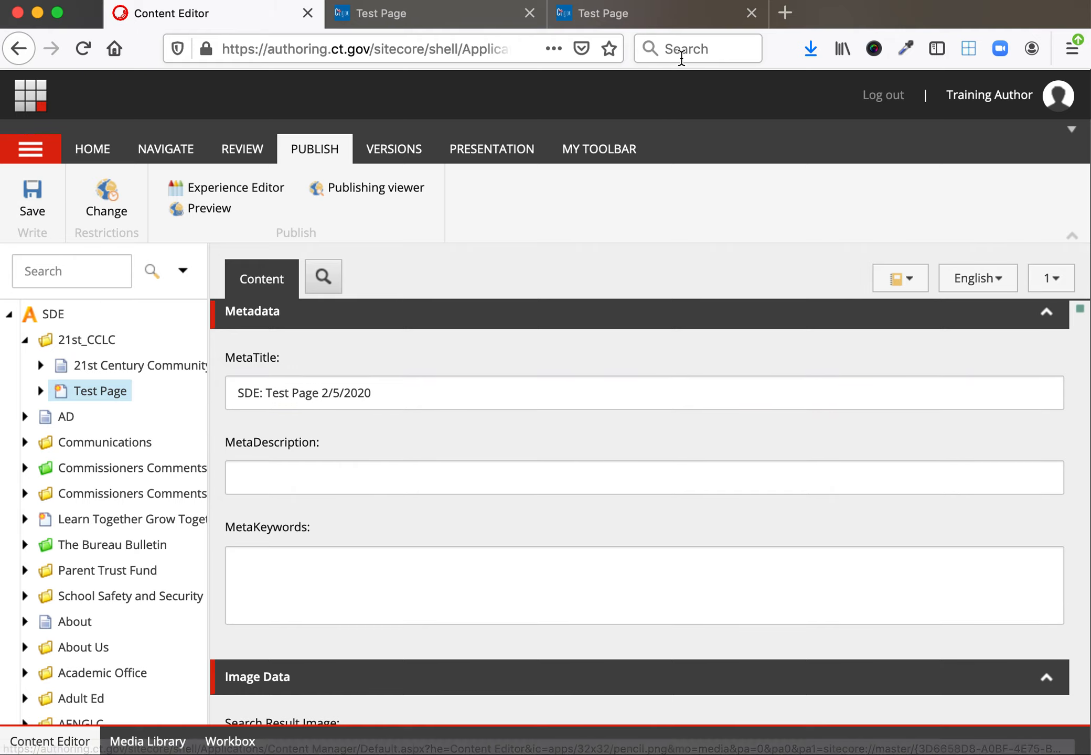
{"action": "left_click", "coordinate": [394, 15]}
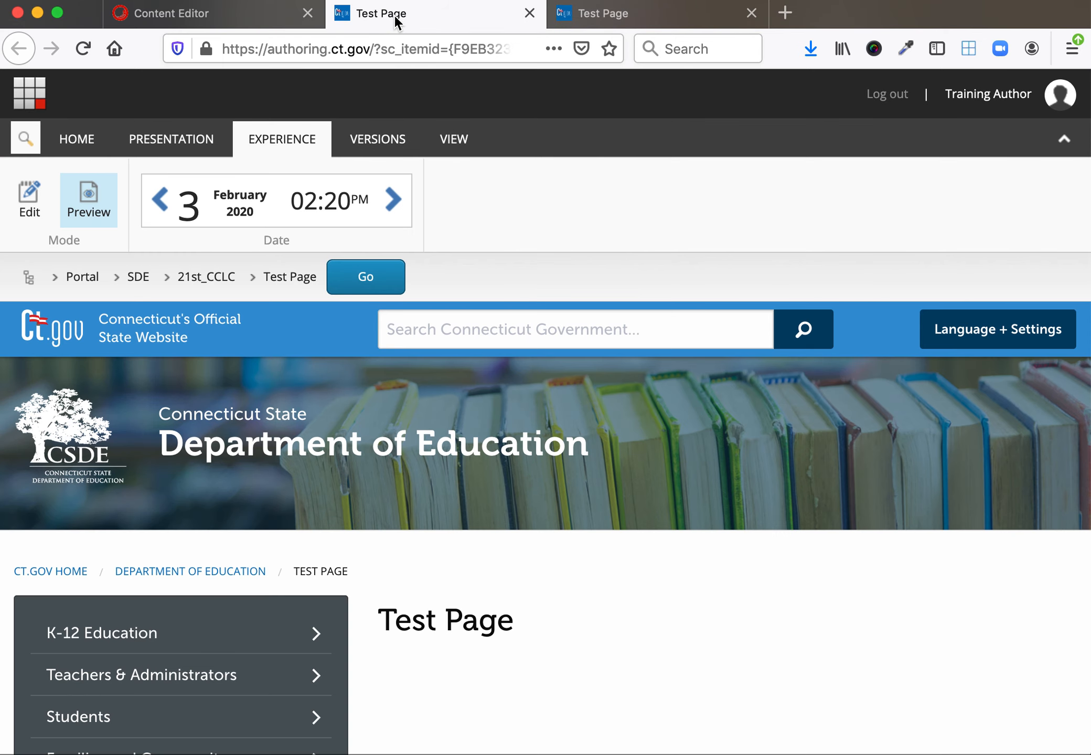
{"action": "left_click", "coordinate": [83, 47]}
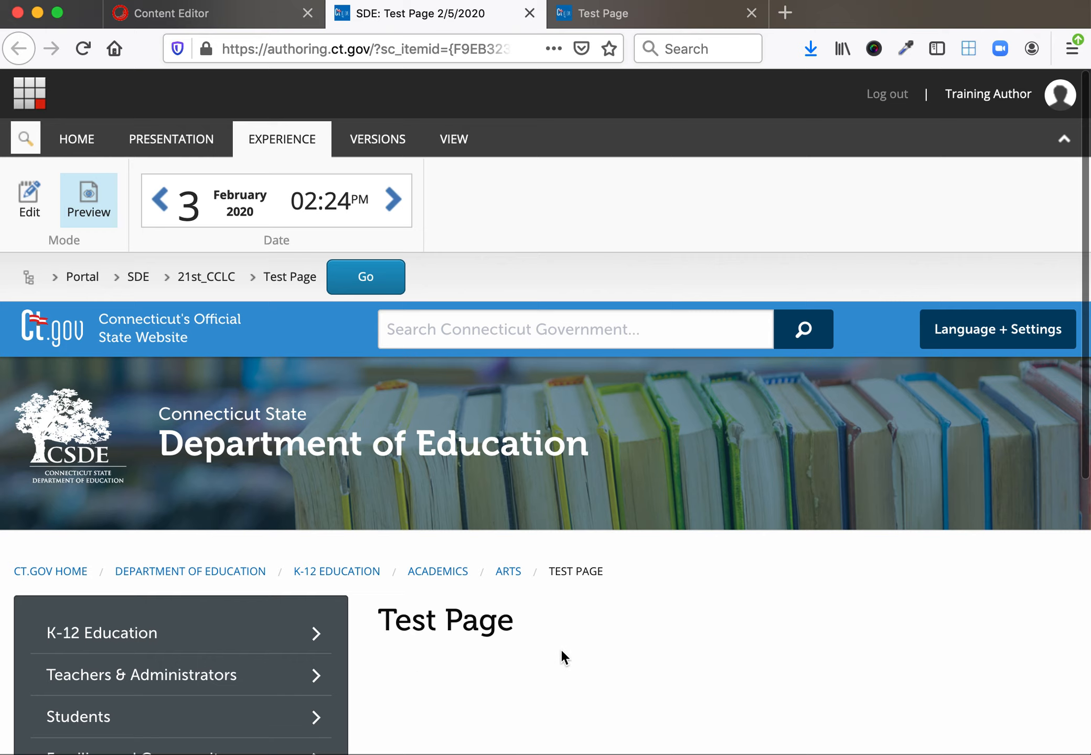
{"action": "scroll", "coordinate": [560, 648], "scroll_direction": "down", "scroll_amount": 3}
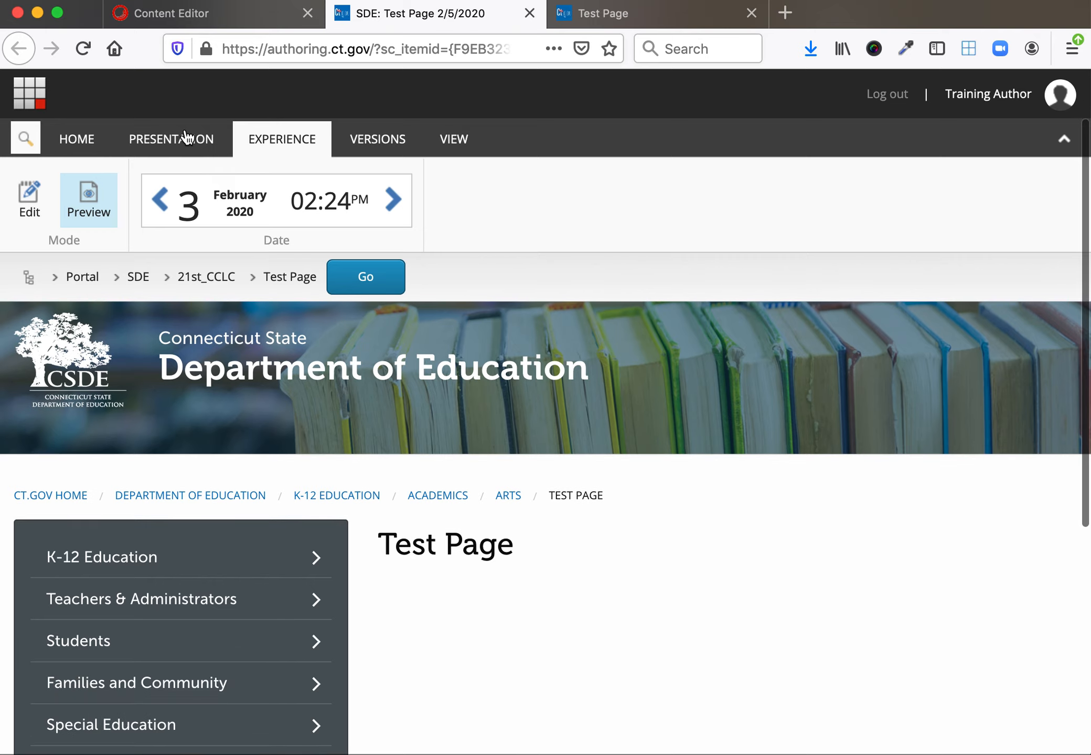
- Switch to Test Page in the Experience Editor and examine its page options and the inline Content HTML field
{"action": "left_click", "coordinate": [592, 14]}
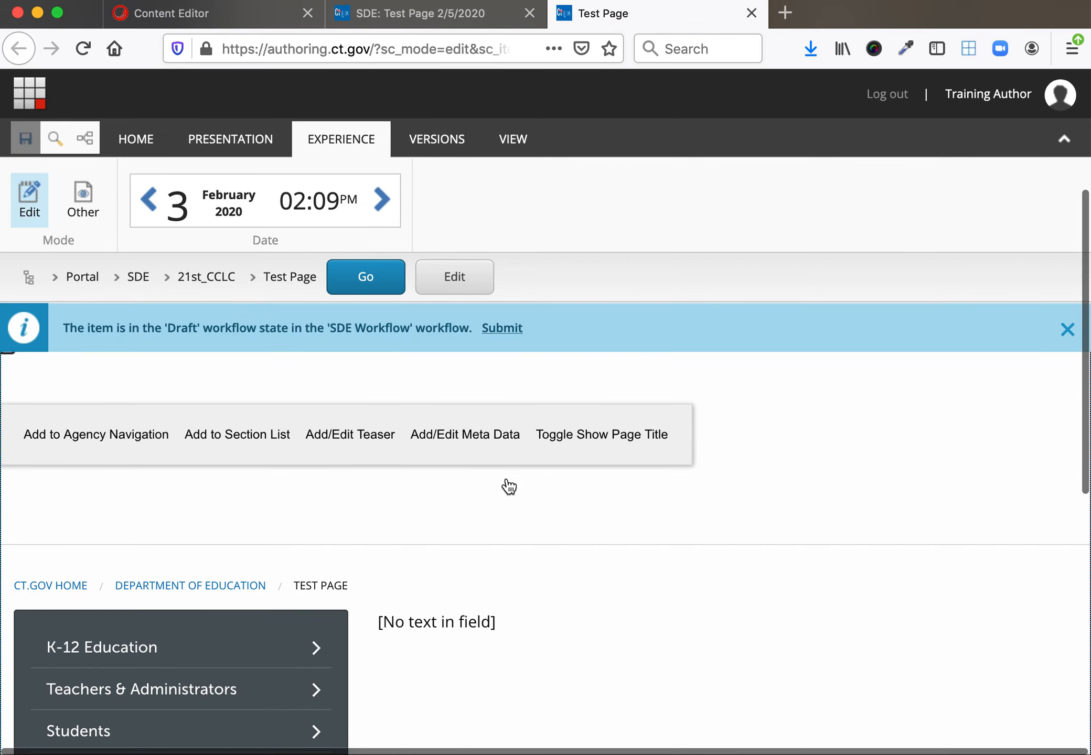
{"action": "left_click", "coordinate": [331, 444]}
{"action": "left_click", "coordinate": [628, 450]}
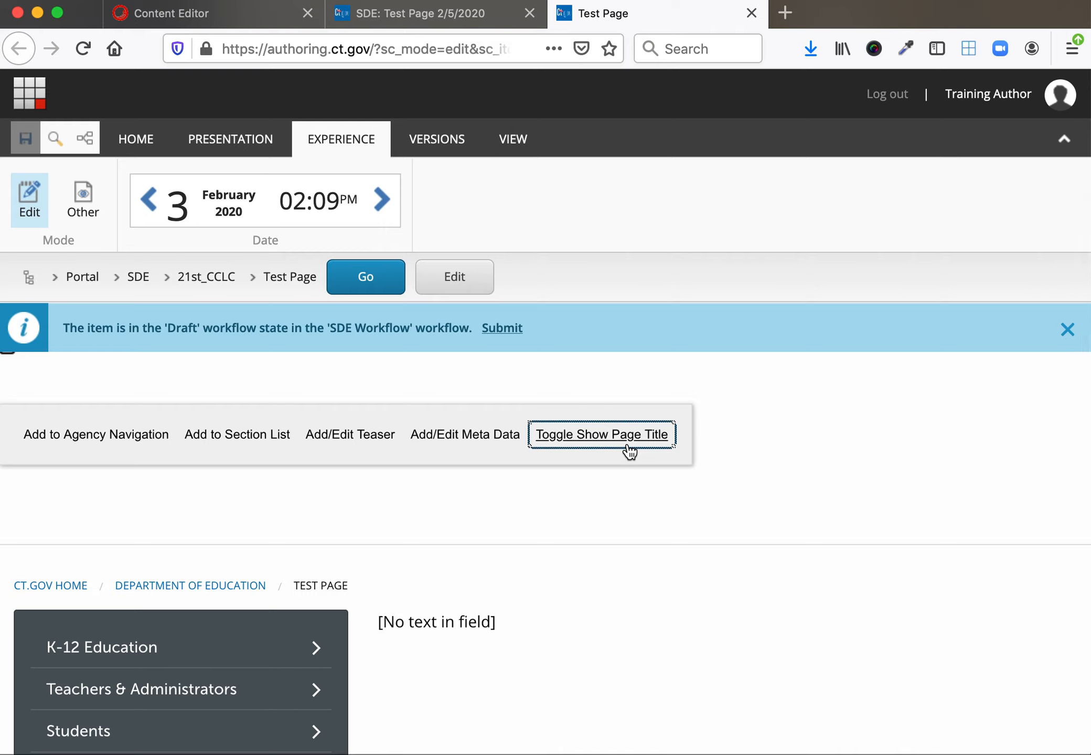
{"action": "left_click", "coordinate": [76, 445]}
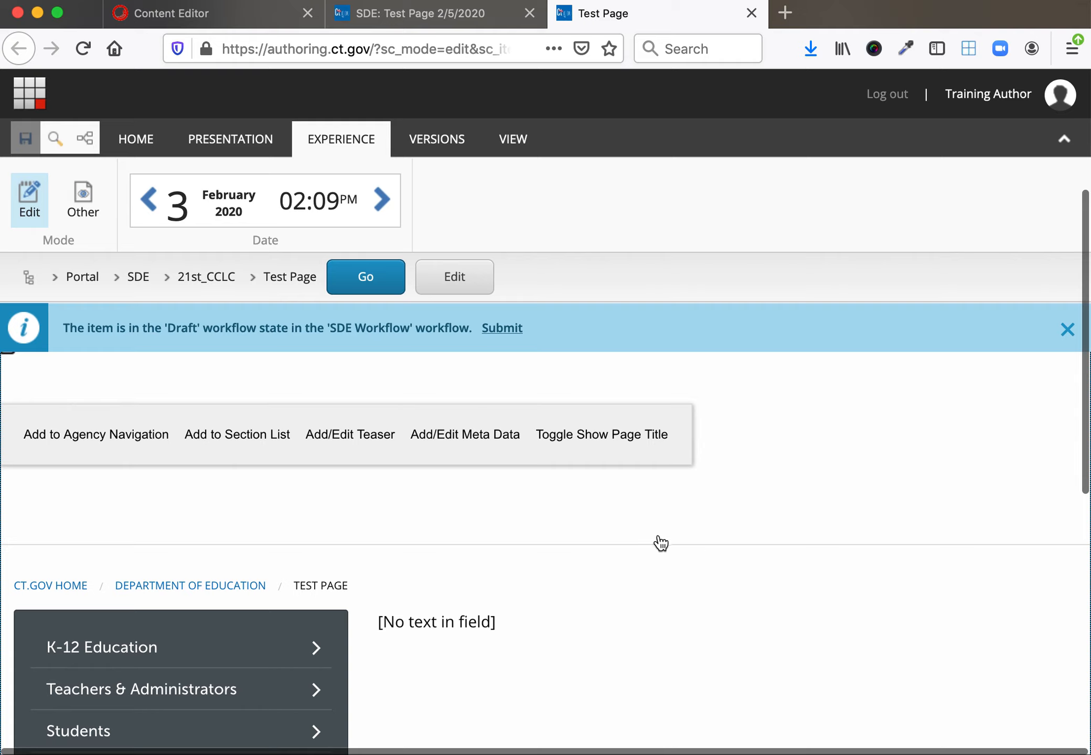
{"action": "left_click", "coordinate": [404, 535]}
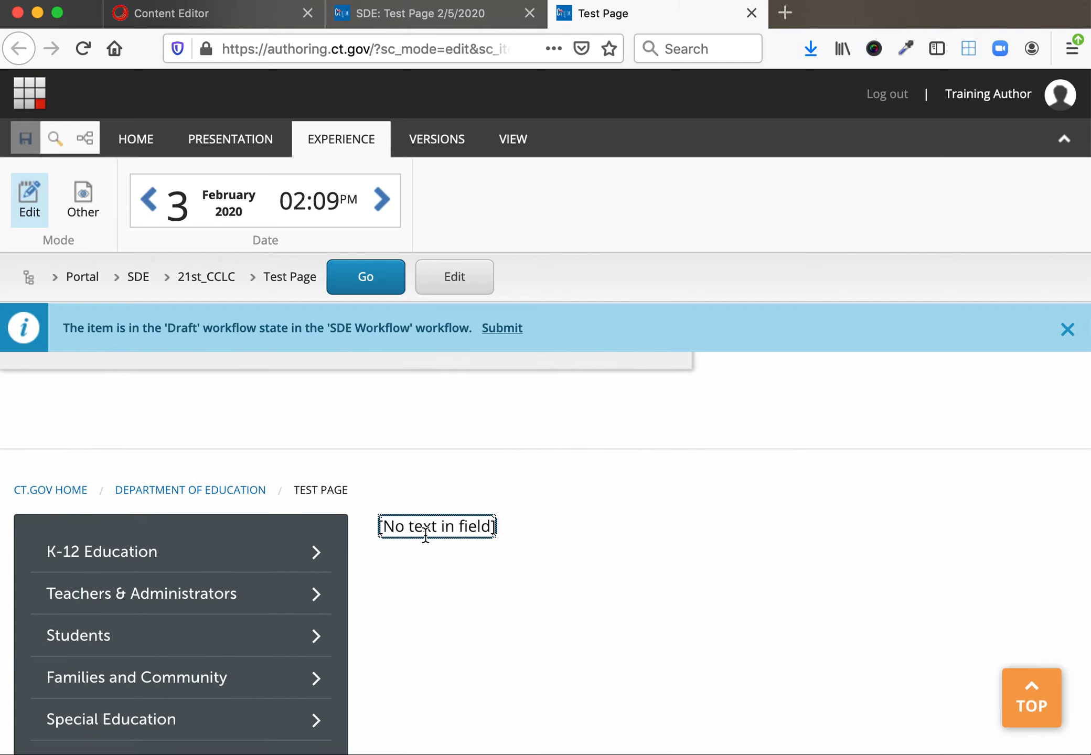
{"action": "left_click", "coordinate": [425, 534]}
{"action": "left_click", "coordinate": [398, 530]}
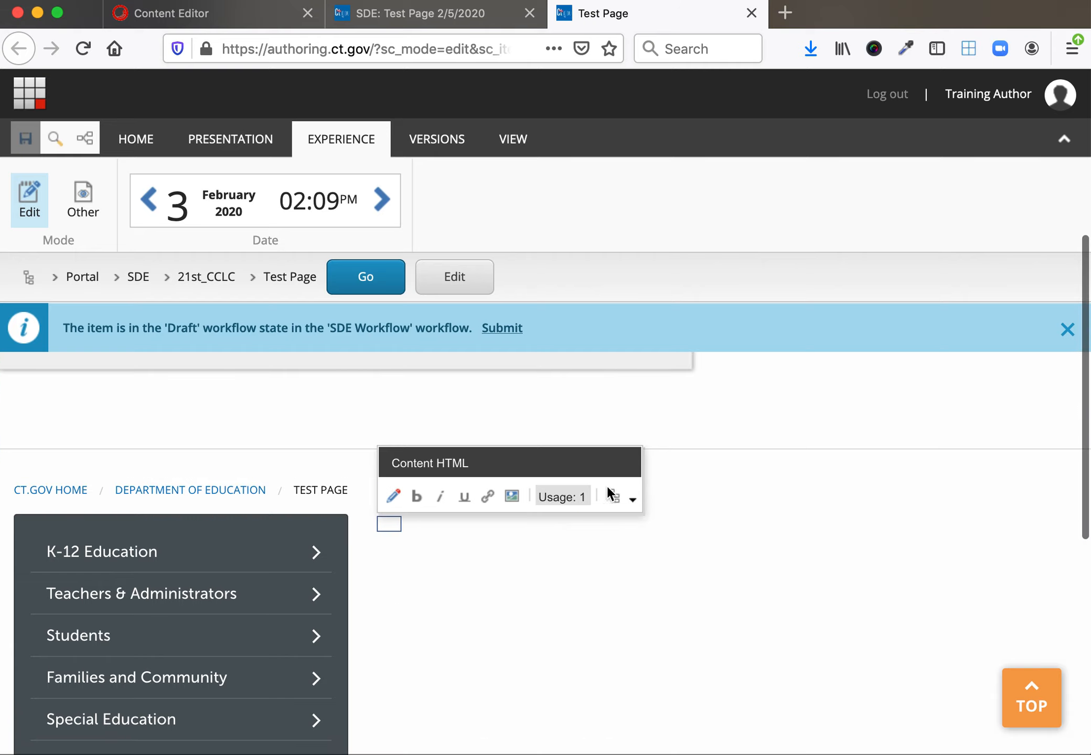
- Return to the Content Editor and enter "Content Here." as Test Page's Content HTML in the Base Data section using the Rich Text Editor
{"action": "left_click", "coordinate": [162, 10]}
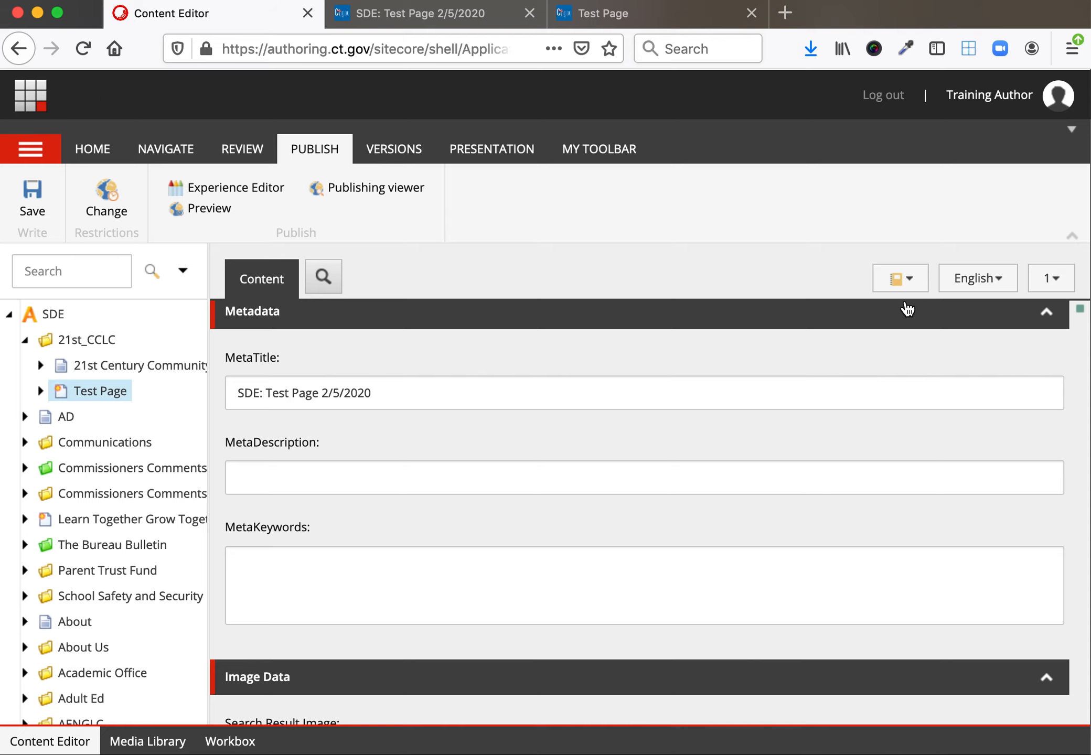
{"action": "left_click", "coordinate": [912, 286]}
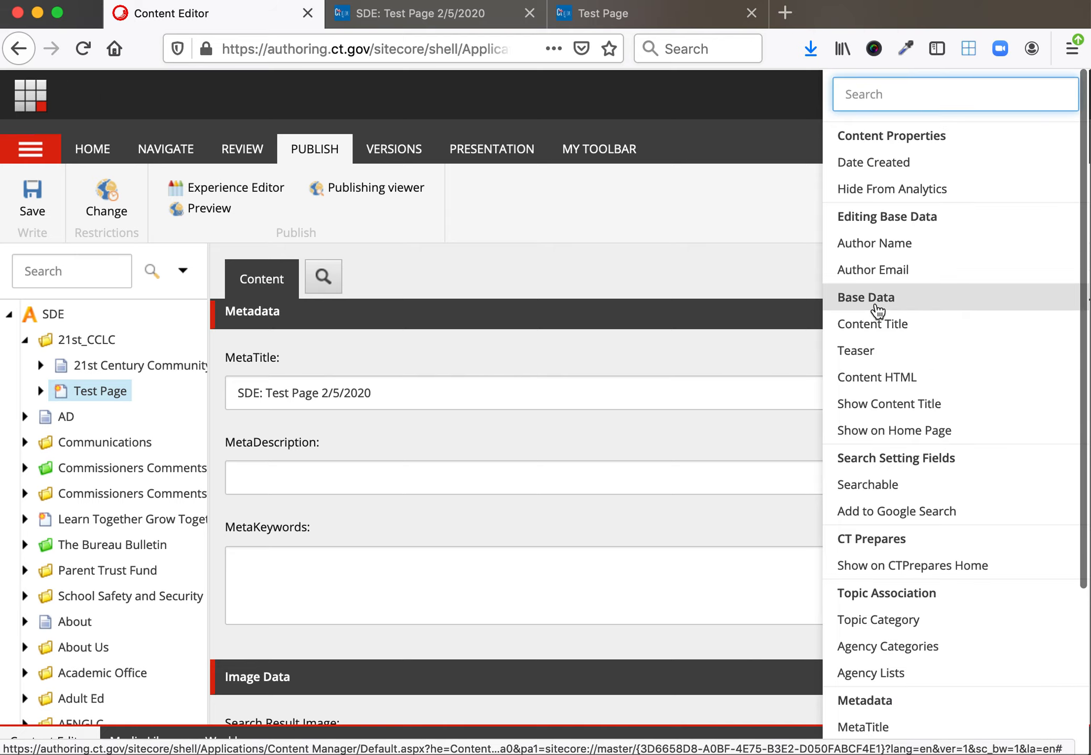
{"action": "left_click", "coordinate": [859, 308]}
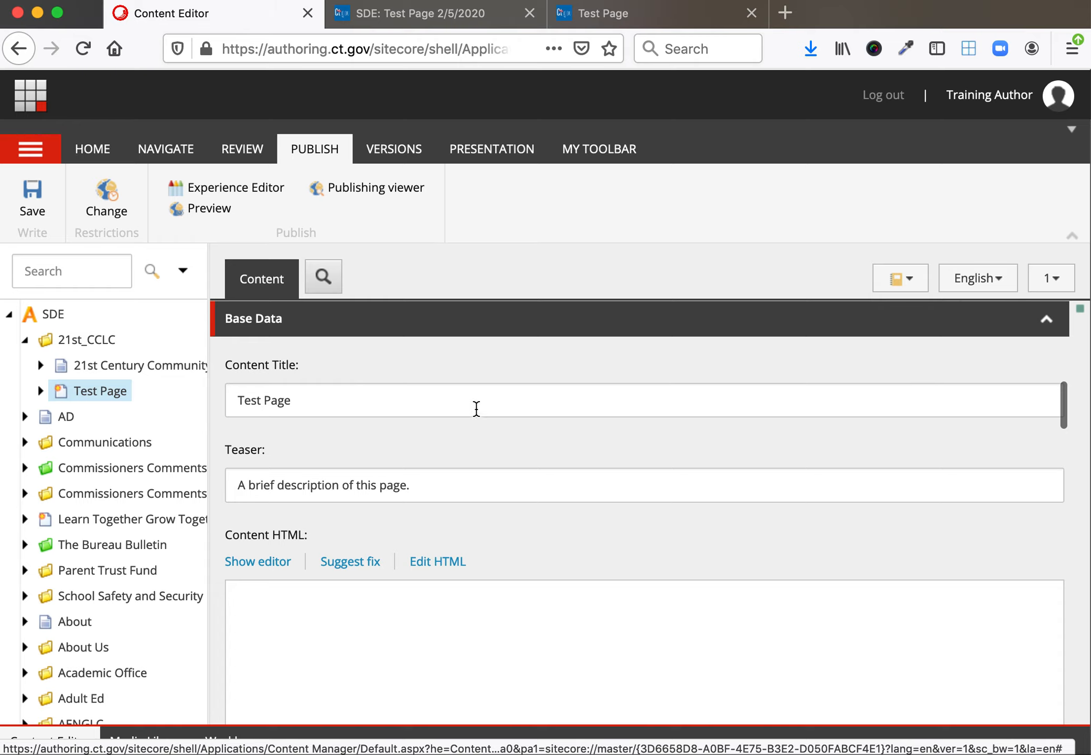
{"action": "scroll", "coordinate": [438, 517], "scroll_direction": "down", "scroll_amount": 3}
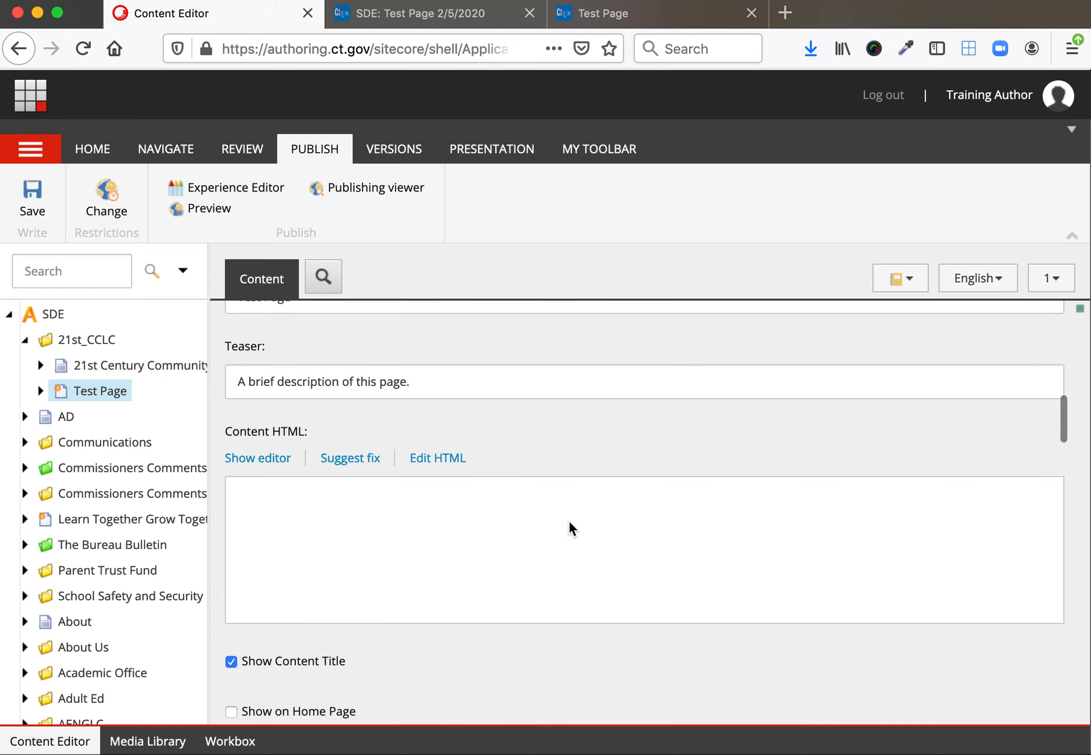
{"action": "left_click", "coordinate": [263, 460]}
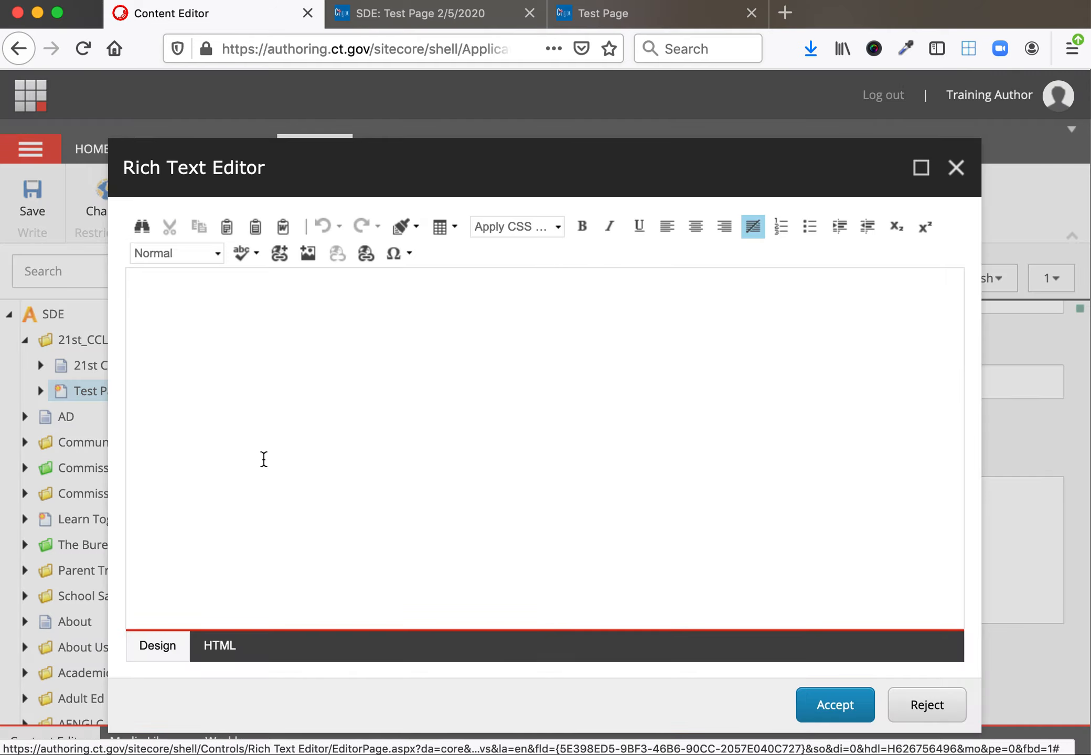
{"action": "left_click", "coordinate": [418, 289]}
{"action": "type", "text": "Co"}
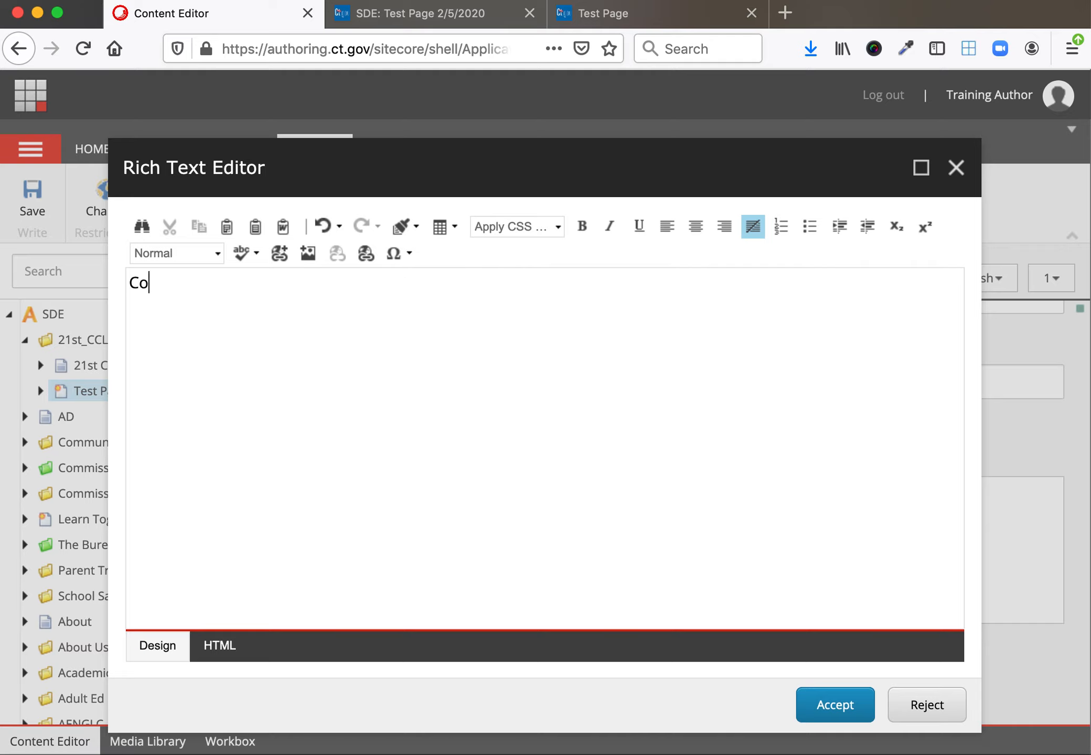
{"action": "type", "text": "ntent Here."}
{"action": "key", "text": "Return"}
{"action": "left_click", "coordinate": [835, 705]}
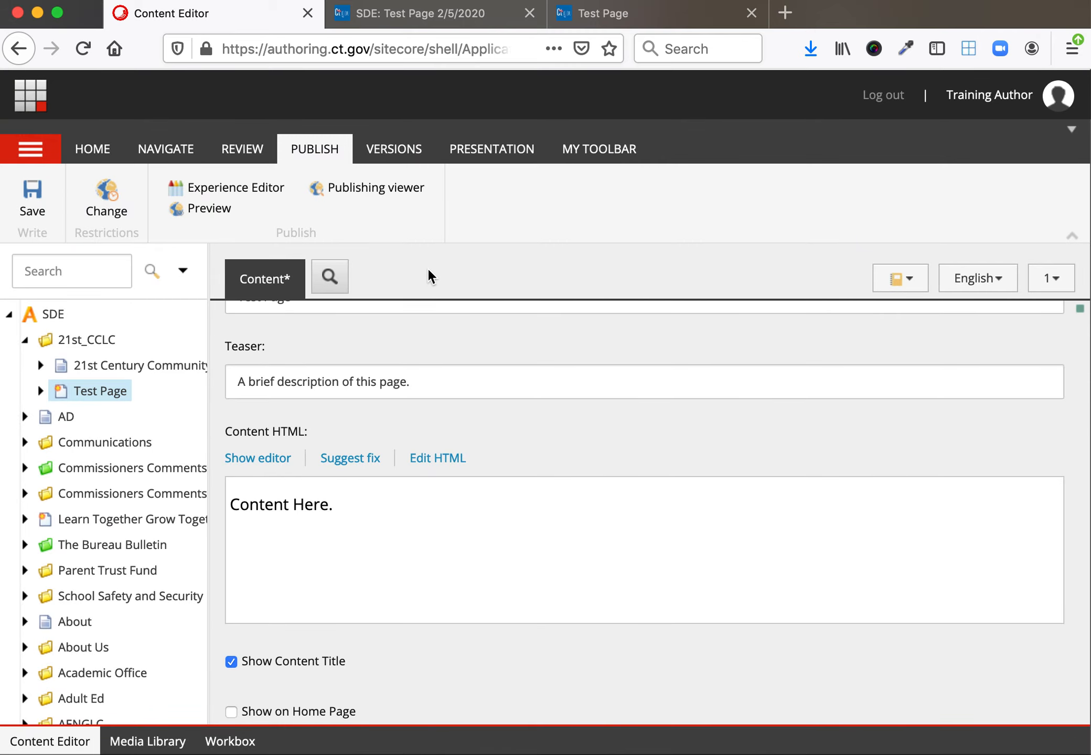
- Save the new page content and reload the Test Page preview to check the body text
{"action": "left_click", "coordinate": [38, 199]}
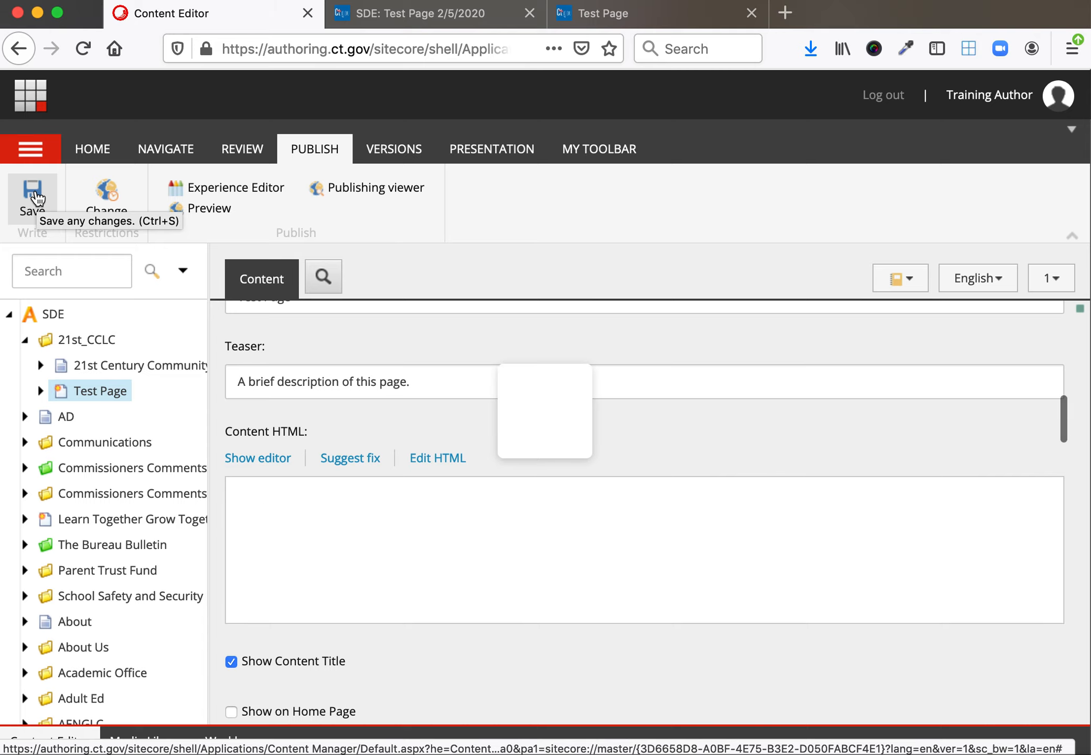
{"action": "left_click", "coordinate": [451, 15]}
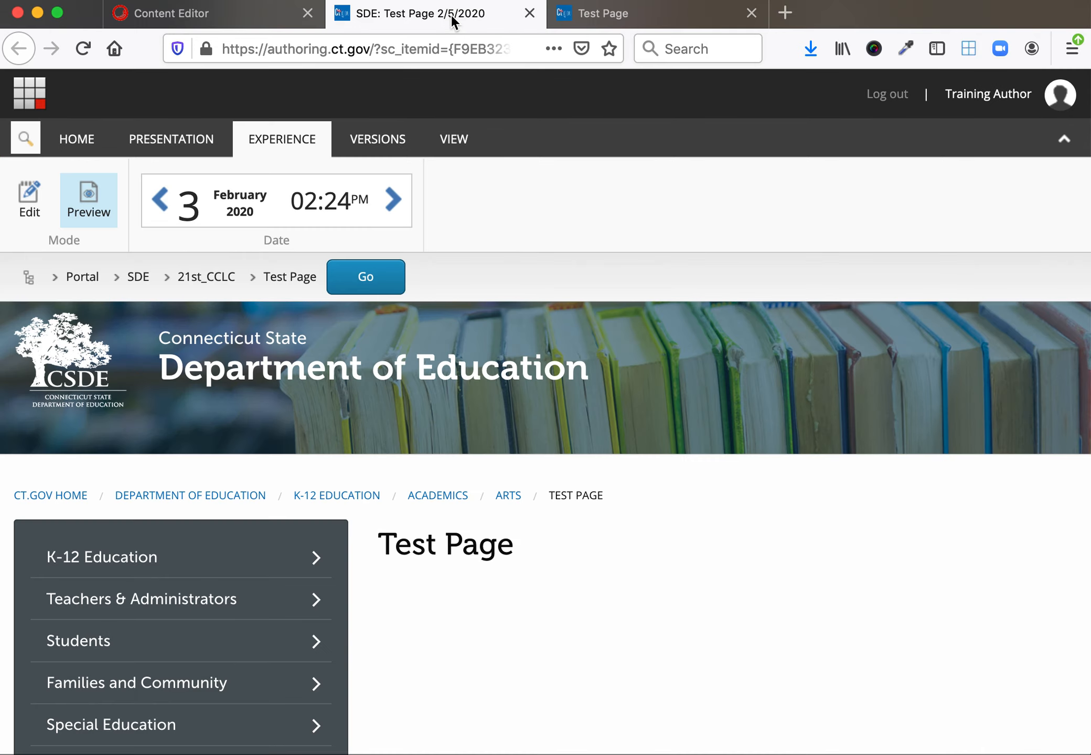
{"action": "left_click", "coordinate": [84, 50]}
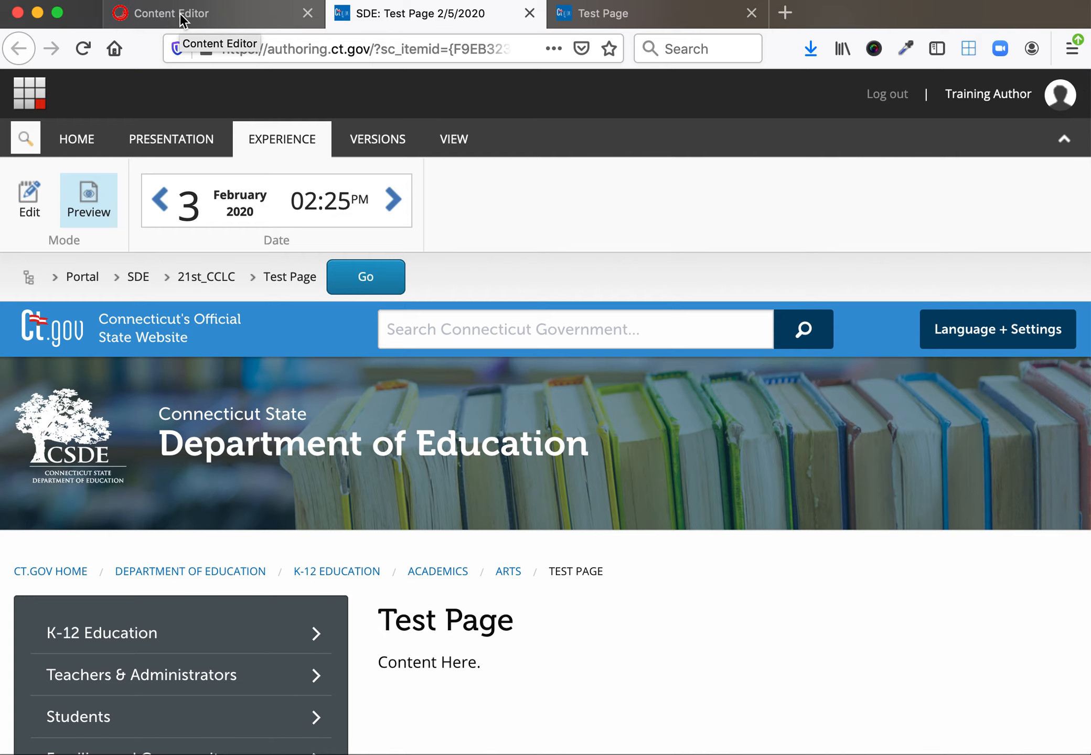
- Go back to the Content Editor and review Test Page's fields from Content Properties through Topic Association and Metadata
{"action": "left_click", "coordinate": [179, 13]}
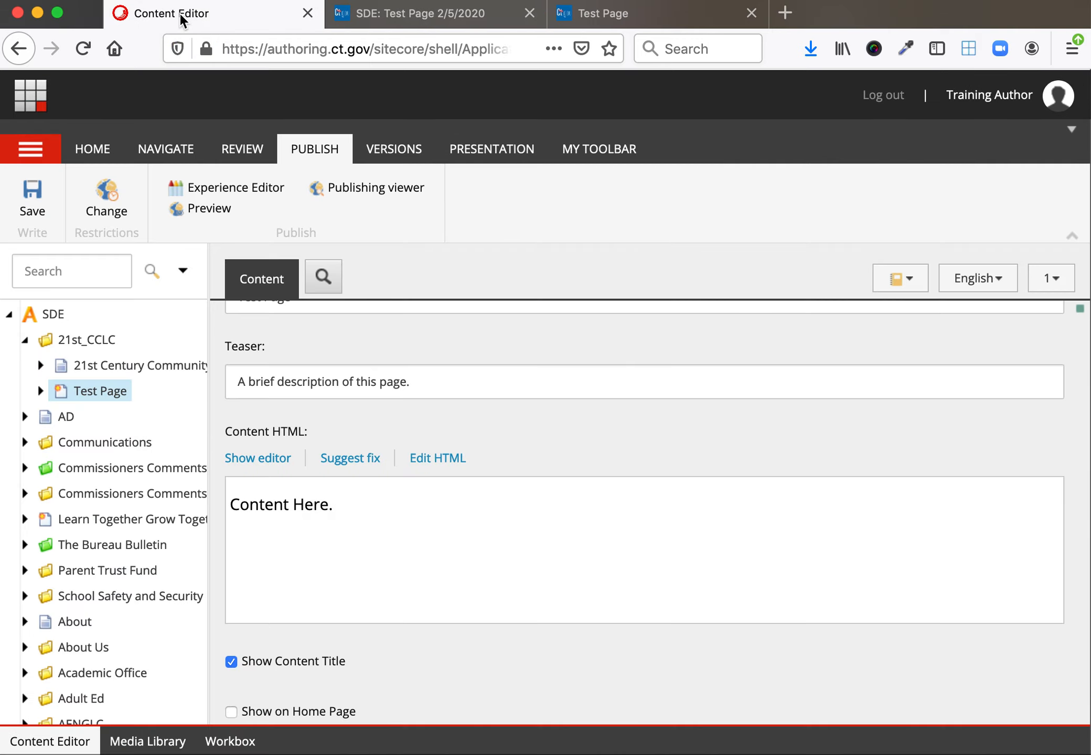
{"action": "scroll", "coordinate": [530, 388], "scroll_direction": "up", "scroll_amount": 10}
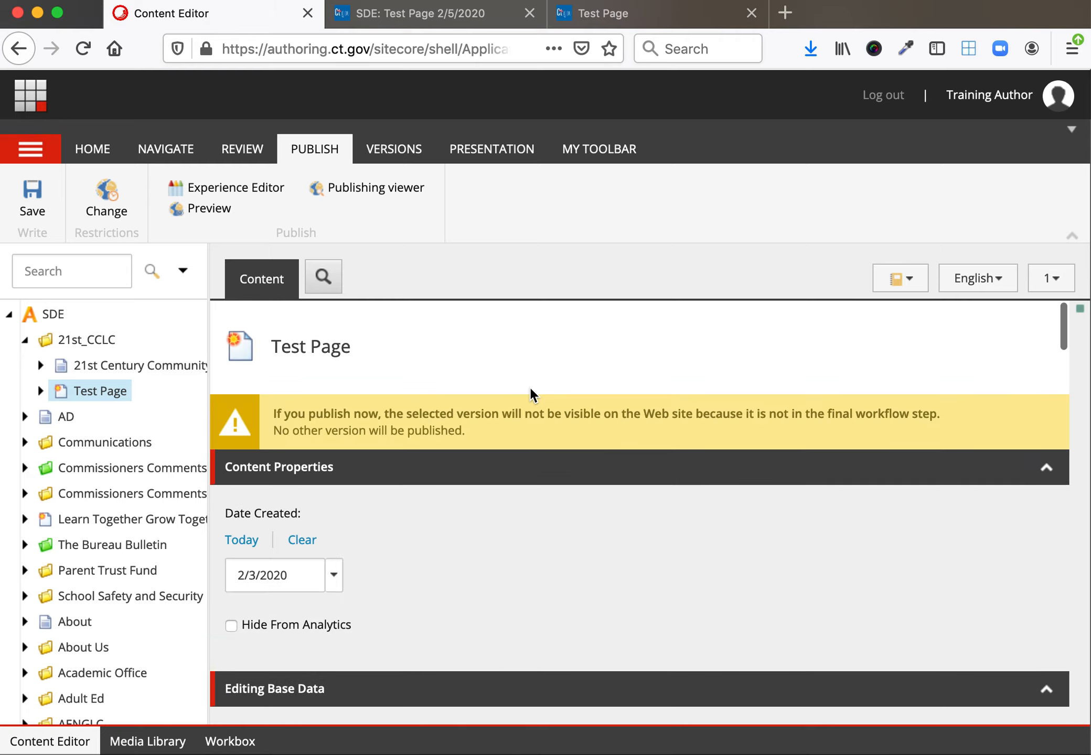
{"action": "scroll", "coordinate": [529, 386], "scroll_direction": "down", "scroll_amount": 15}
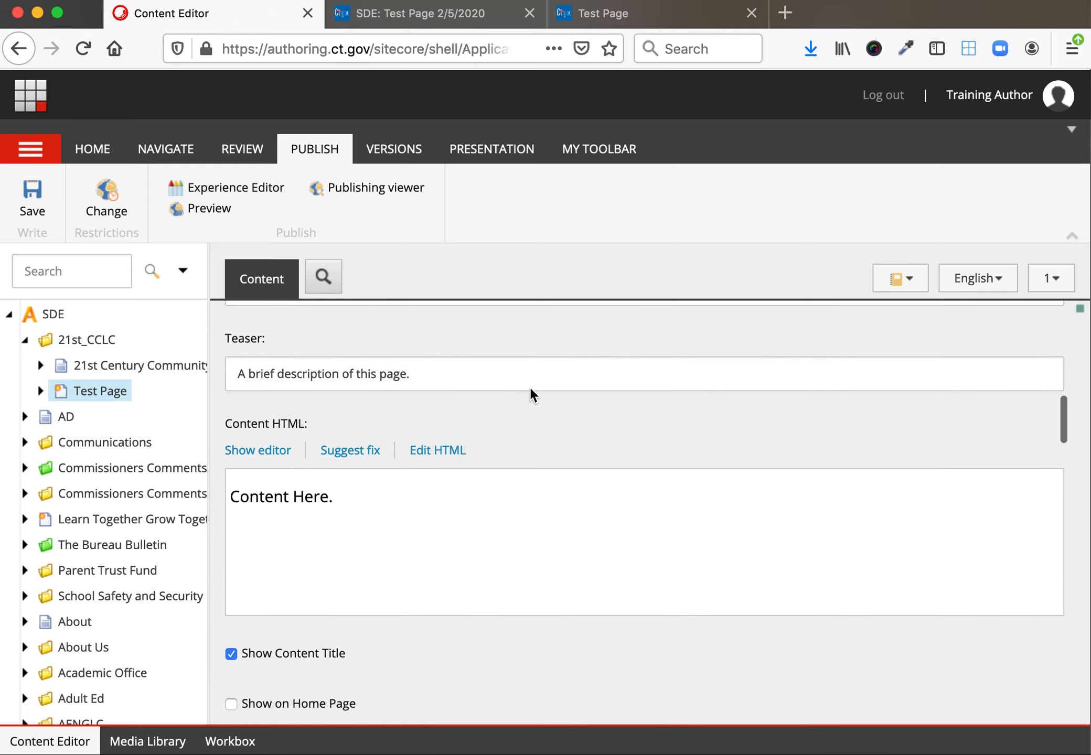
{"action": "scroll", "coordinate": [529, 386], "scroll_direction": "down", "scroll_amount": 12}
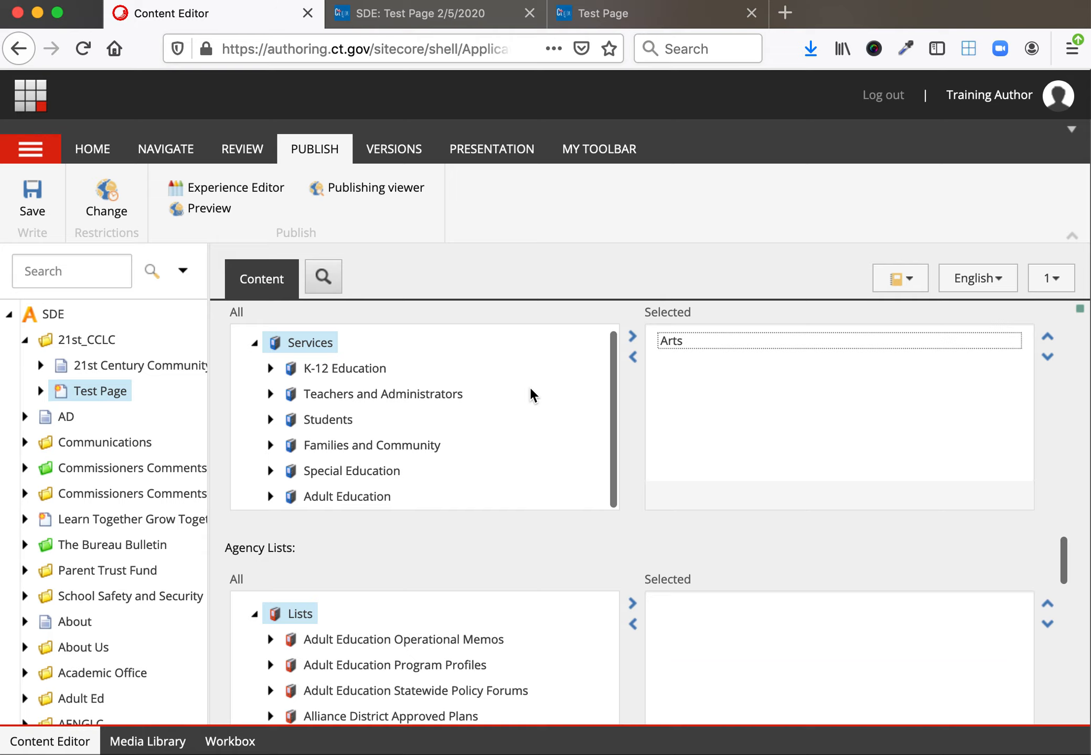
{"action": "scroll", "coordinate": [530, 386], "scroll_direction": "down", "scroll_amount": 3}
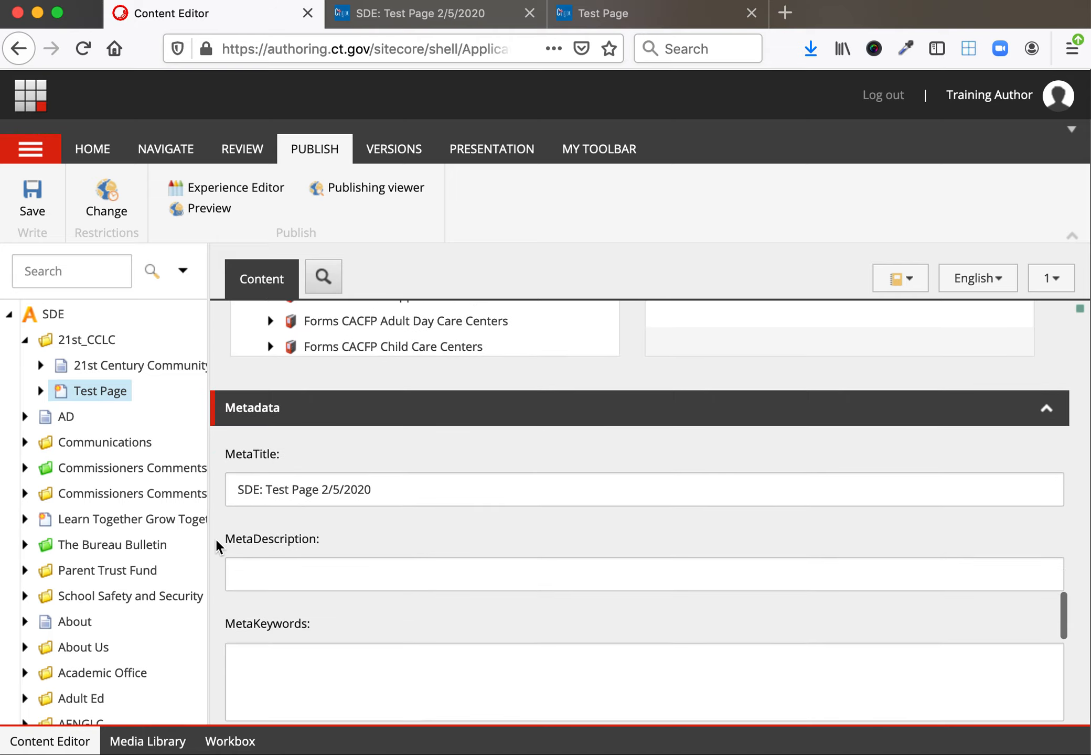
{"action": "scroll", "coordinate": [215, 538], "scroll_direction": "down", "scroll_amount": 5}
{"action": "scroll", "coordinate": [215, 538], "scroll_direction": "up", "scroll_amount": 10}
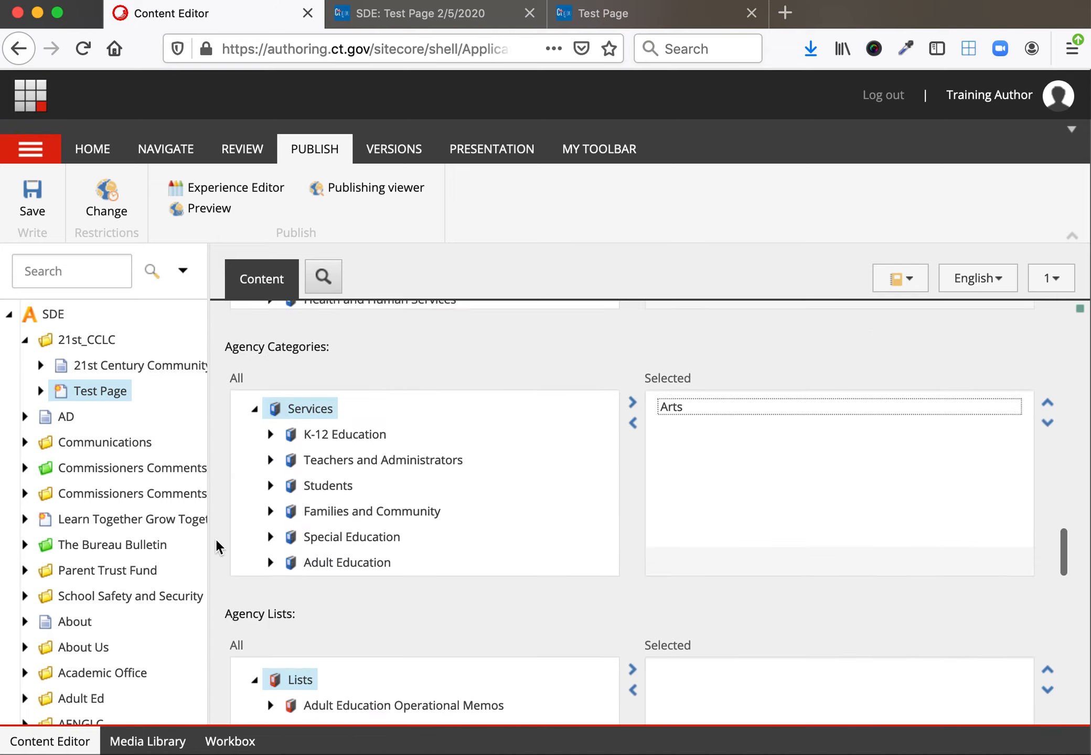
{"action": "scroll", "coordinate": [215, 537], "scroll_direction": "up", "scroll_amount": 15}
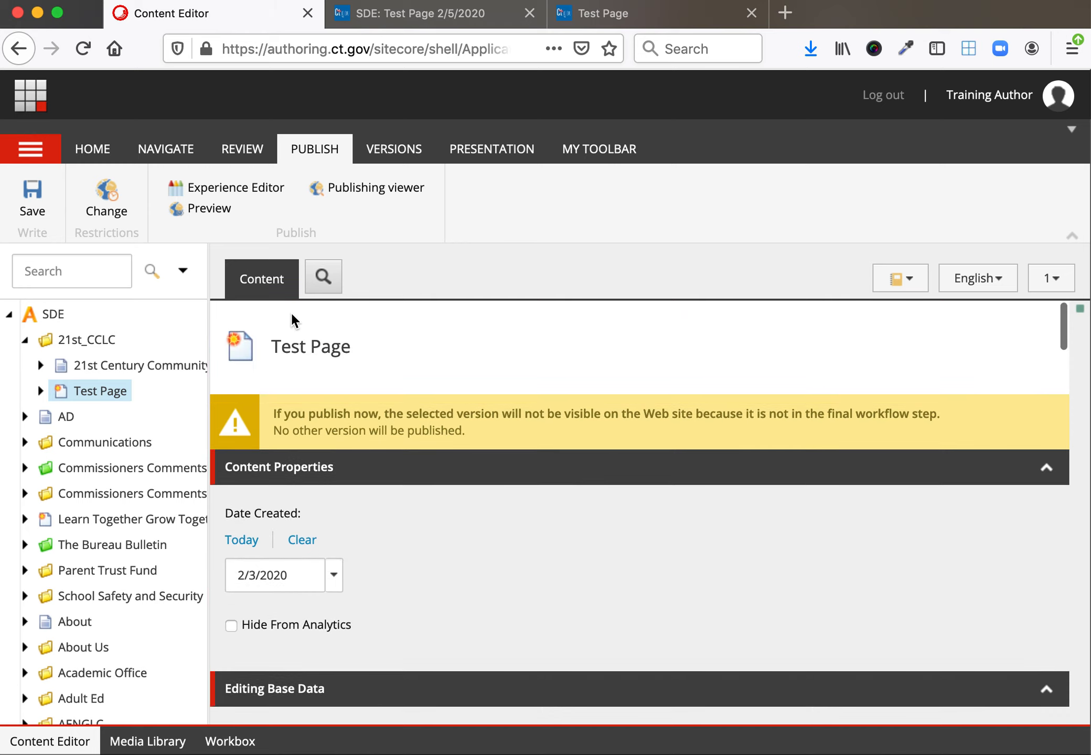